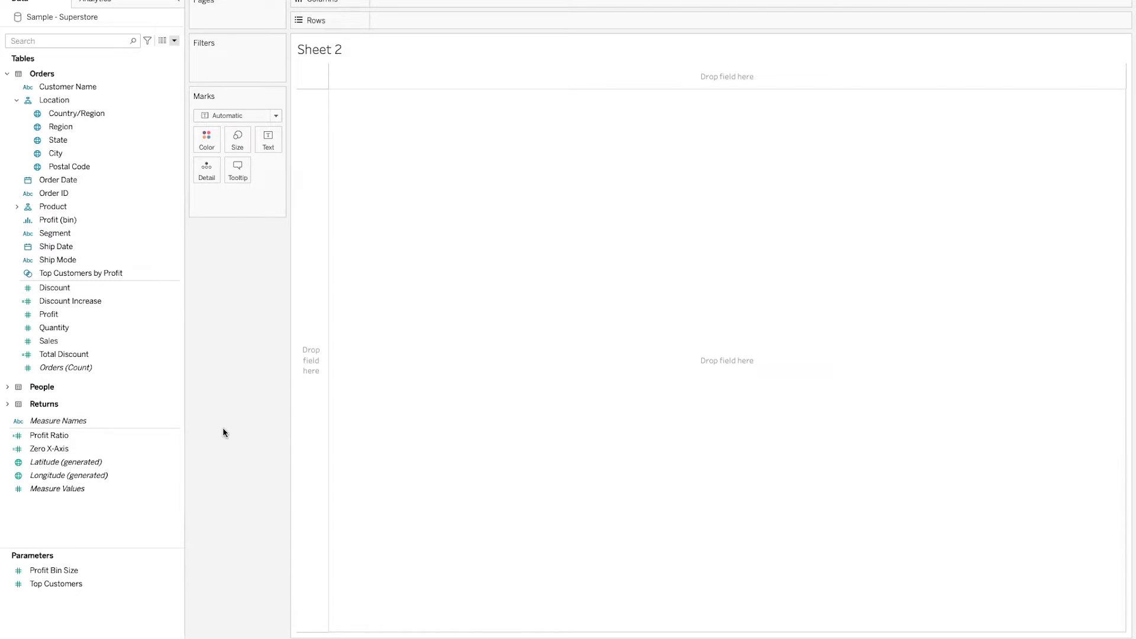
Build a bar chart on Sheet 2 with Region on the columns and Profit on the rows.
click(68, 129)
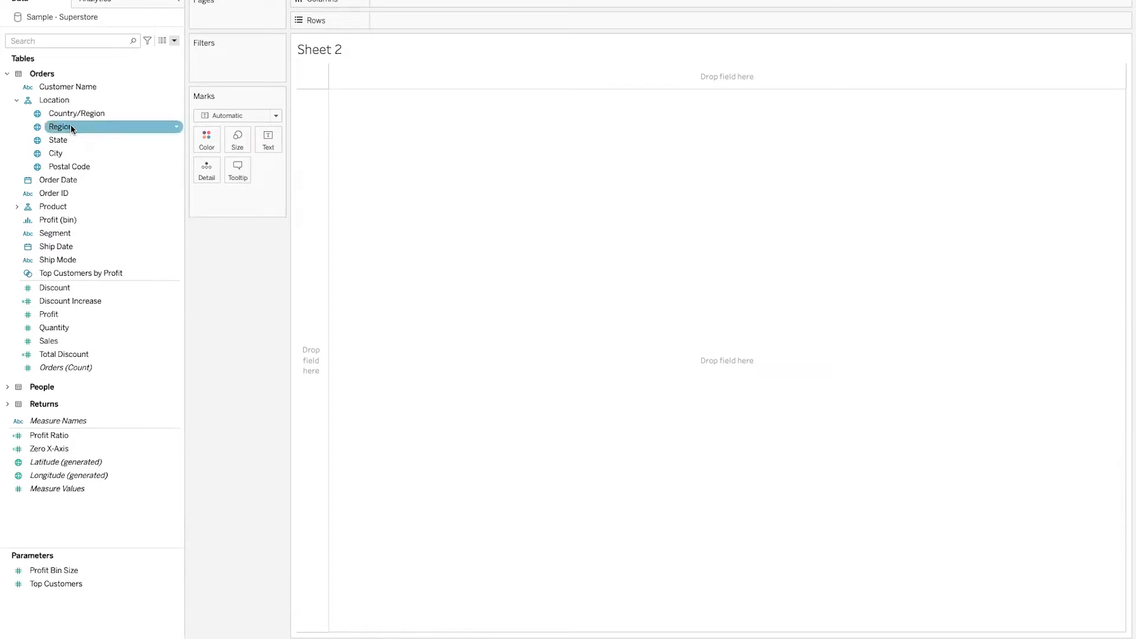
drag(72, 128, 438, 3)
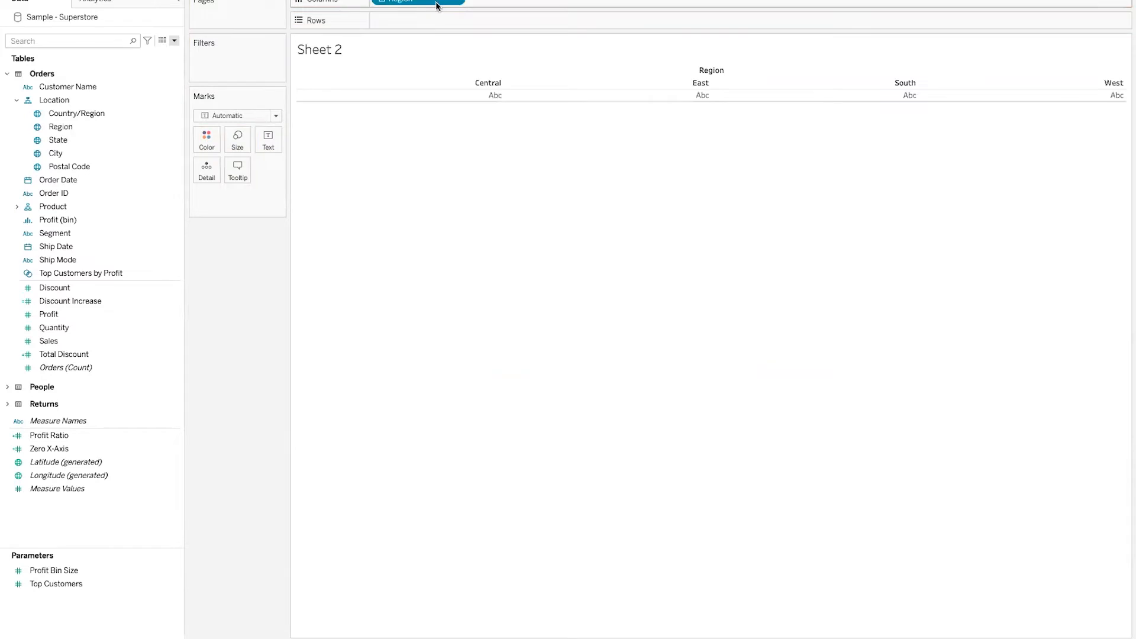
click(62, 315)
drag(259, 278, 428, 21)
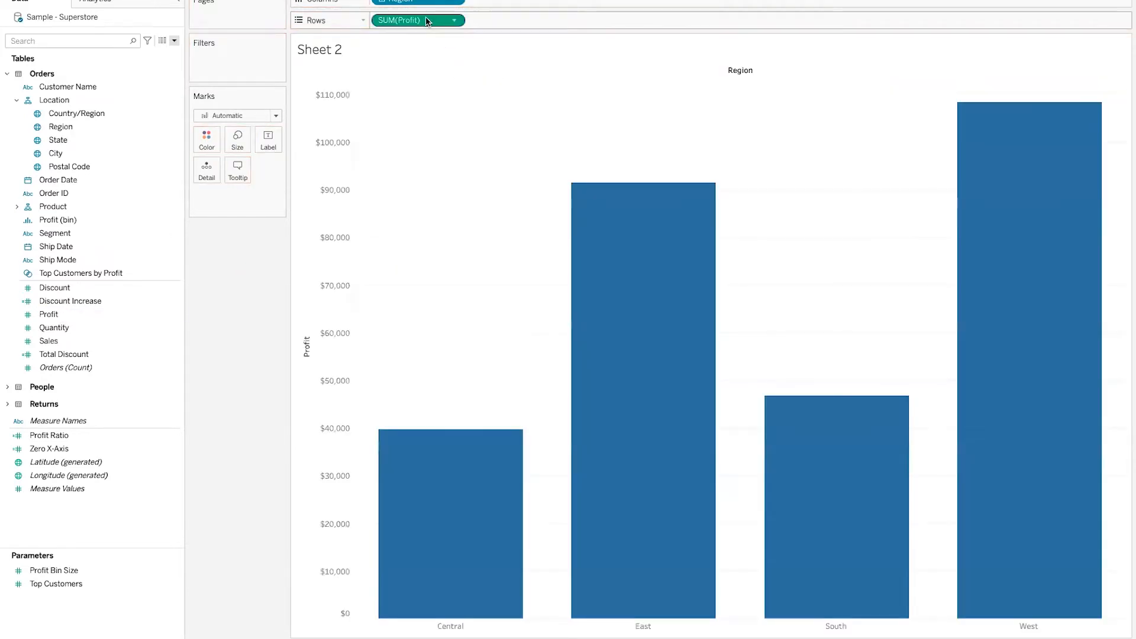
Show mark labels on the Profit by Region bars.
click(269, 138)
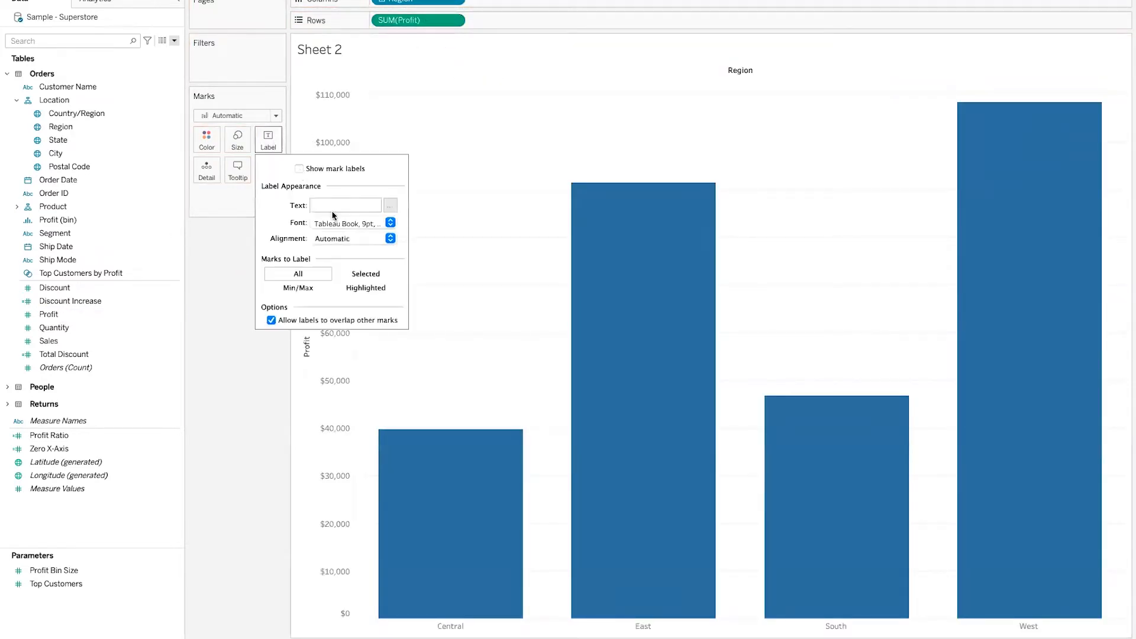
click(300, 168)
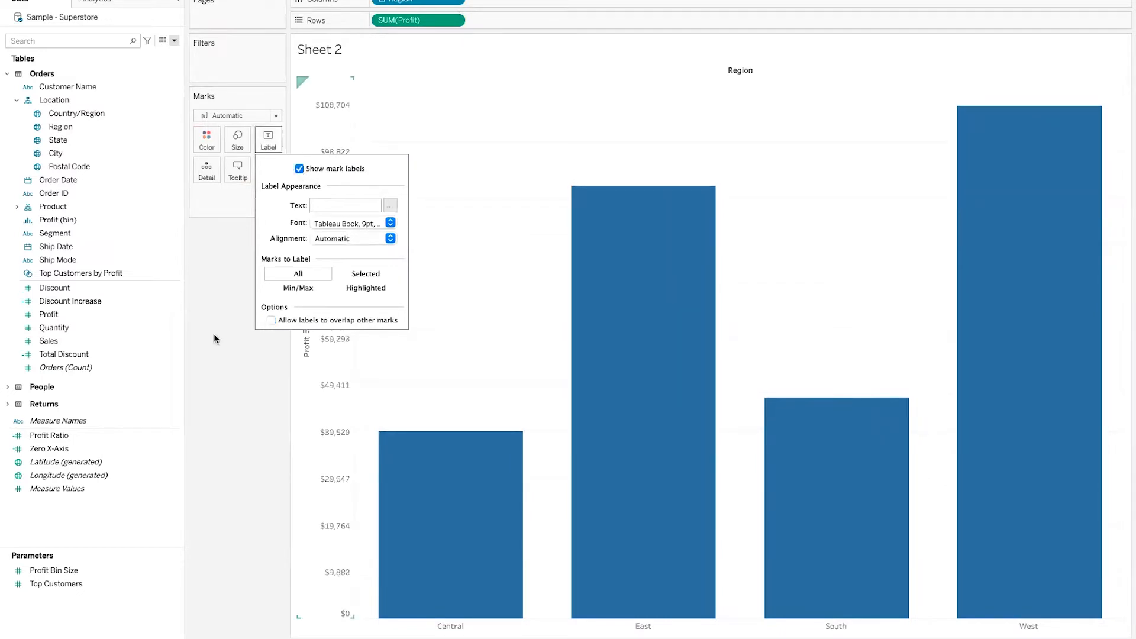
click(195, 359)
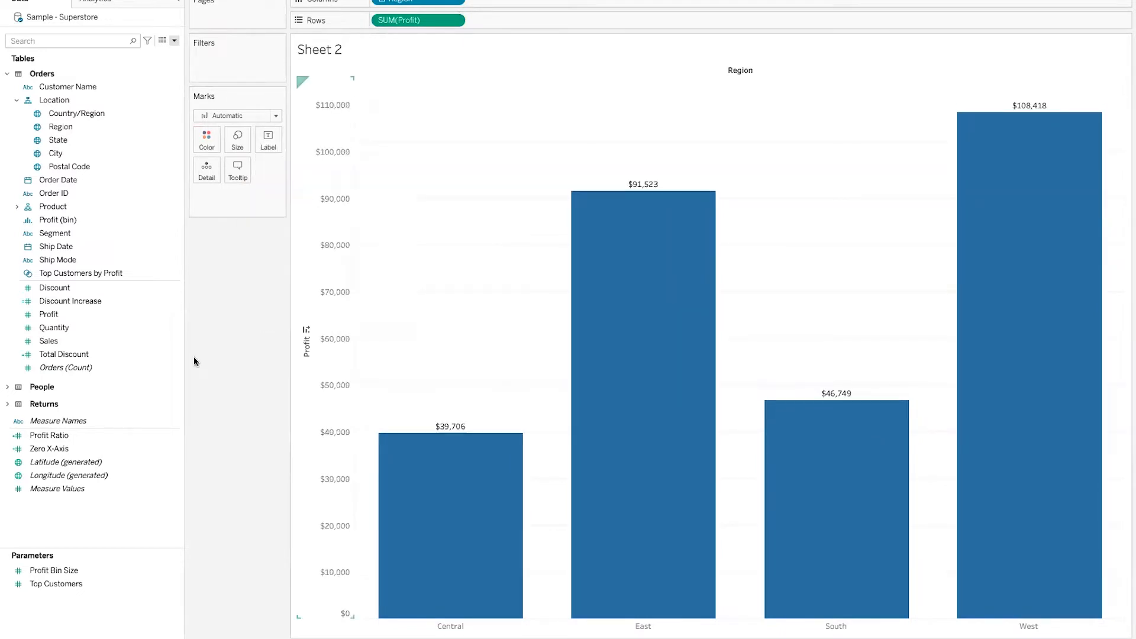
click(268, 152)
click(215, 386)
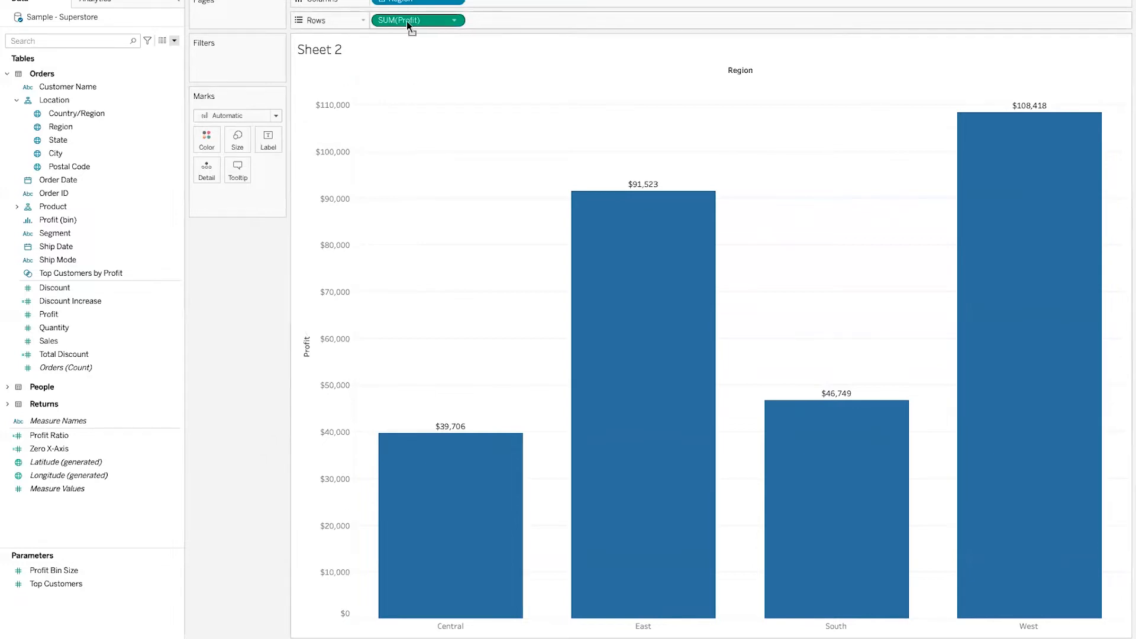
Replace Profit with Sales on the rows of Sheet 2.
drag(407, 20, 60, 178)
drag(49, 341, 432, 22)
mouse_move(413, 435)
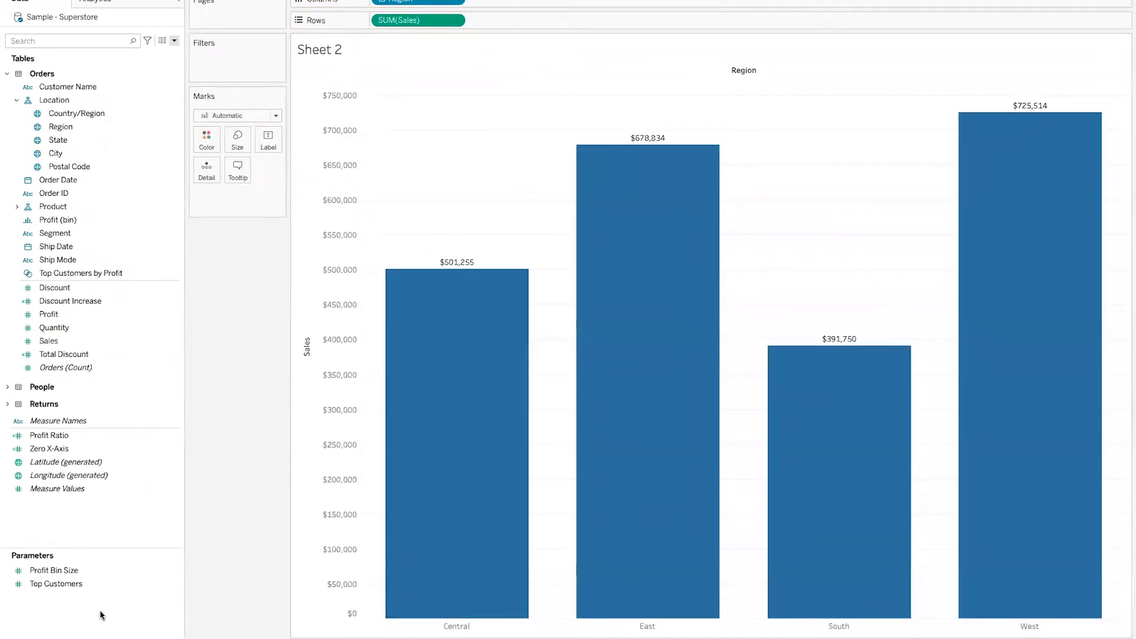
Create a new worksheet and build a bar chart with Region on the columns and Sales on the rows.
key(ctrl+m)
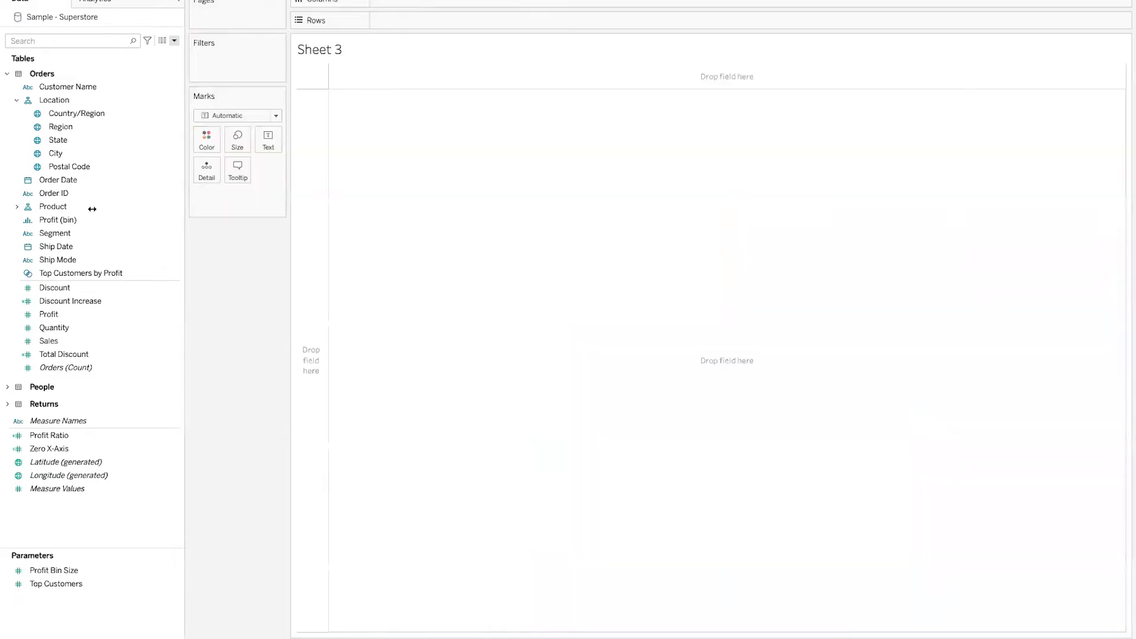
drag(64, 129, 429, 7)
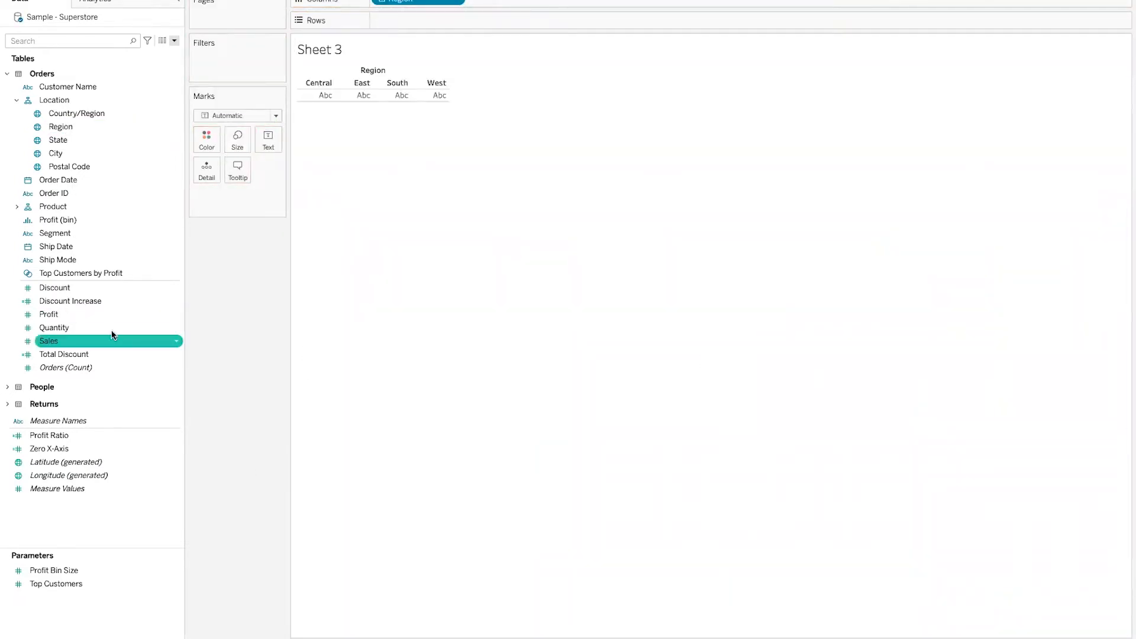
drag(111, 336, 436, 20)
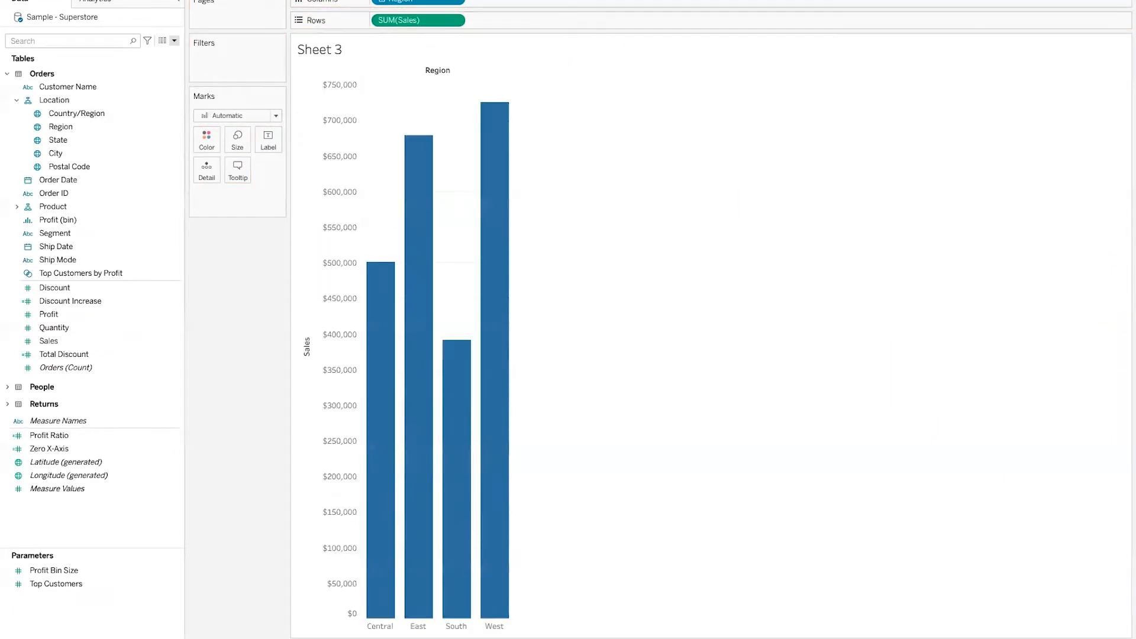
Fit the Sheet 3 chart to the width of the view and show mark labels on its bars.
click(497, 1)
click(497, 2)
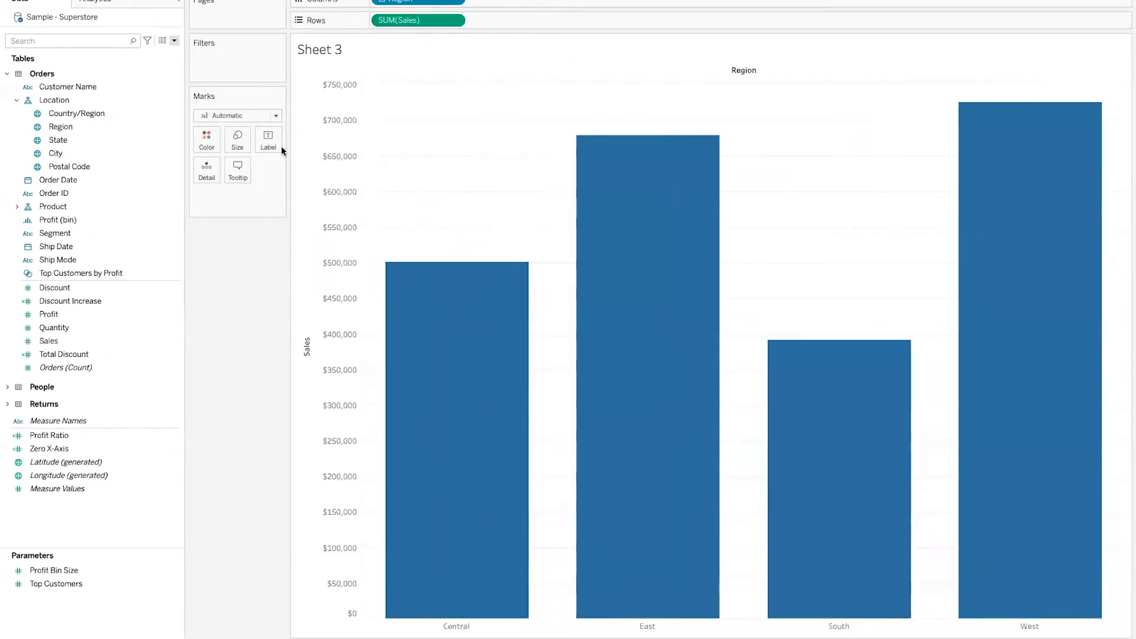
click(275, 143)
click(295, 170)
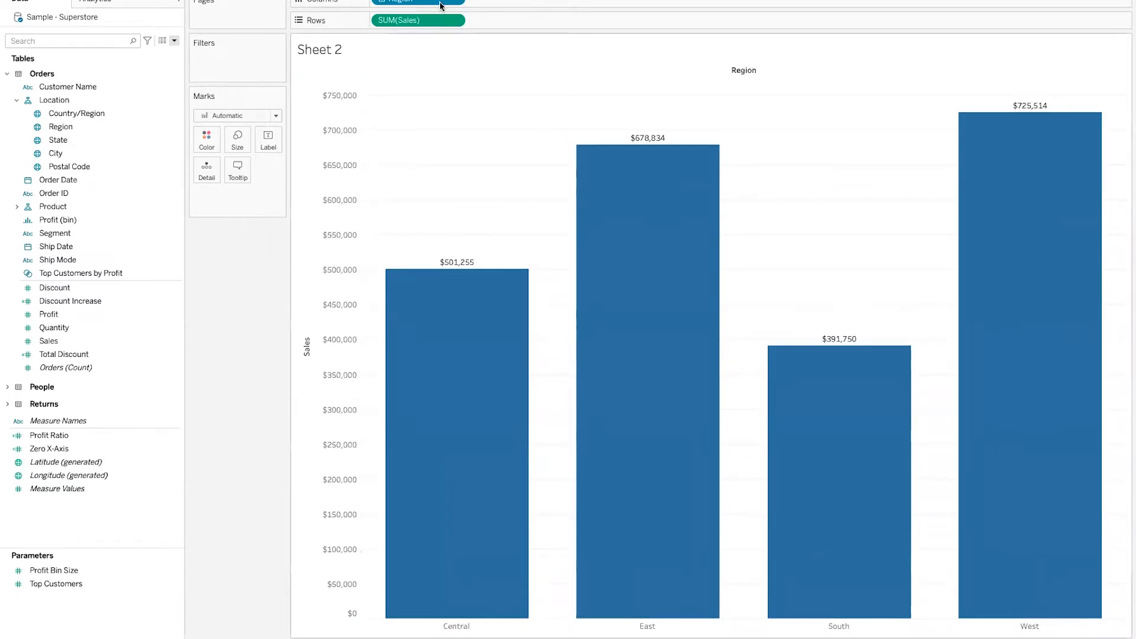
On Sheet 2, remove Sales from the rows and put Profit in its place.
drag(374, 23, 62, 268)
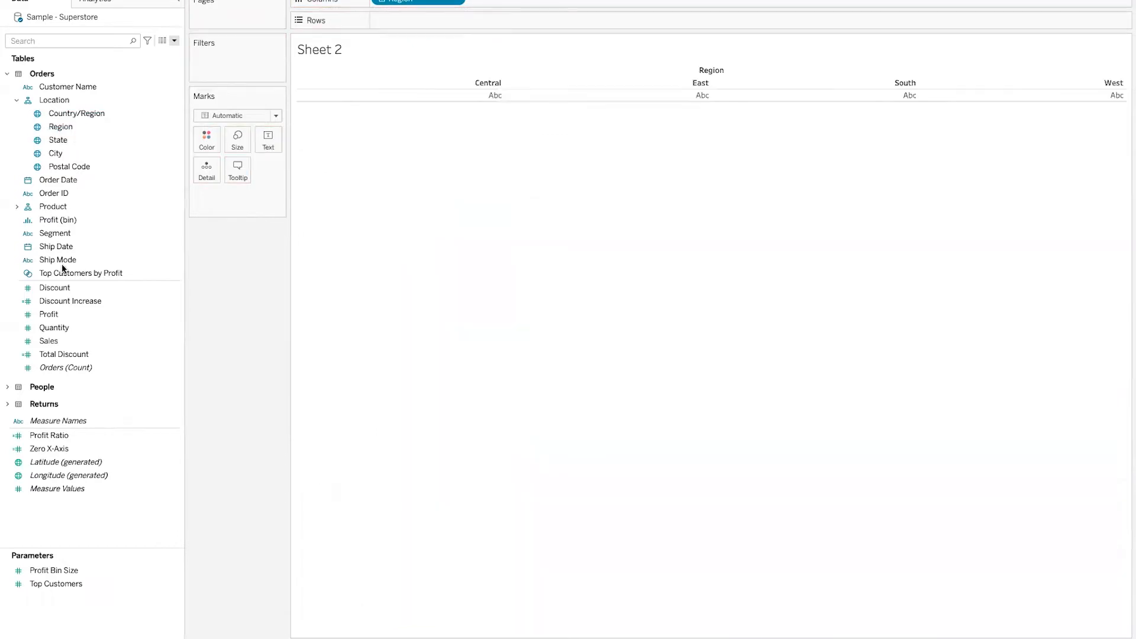
drag(57, 317, 438, 20)
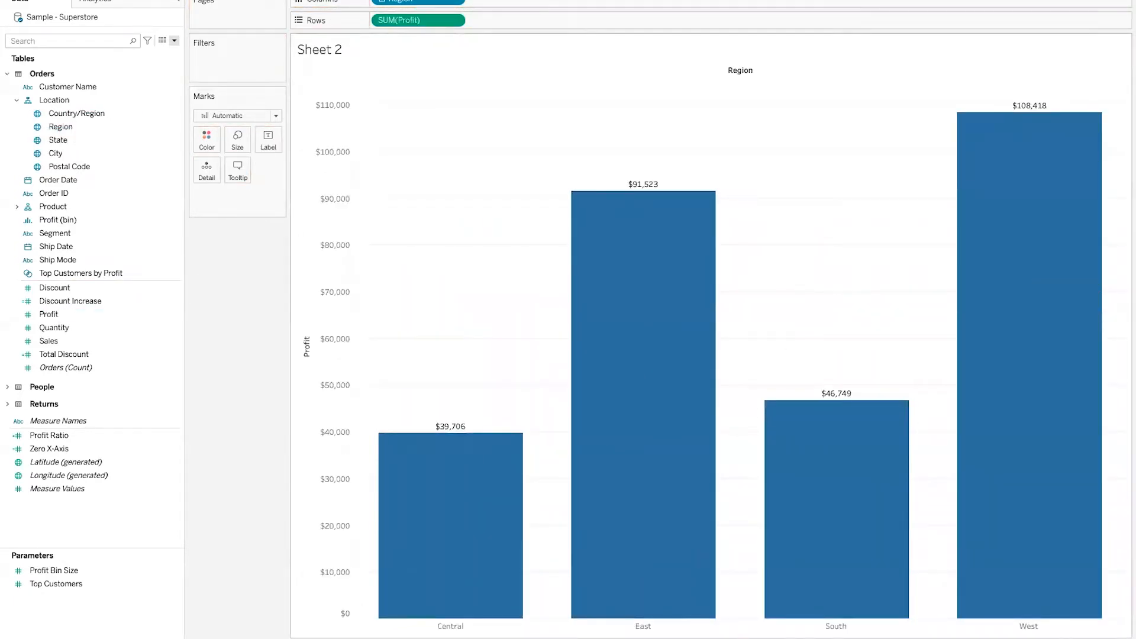
Compare the Profit chart on Sheet 2 with the Sales chart on Sheet 3 by switching between the two sheets.
key(ctrl+Tab)
key(ctrl+shift+Tab)
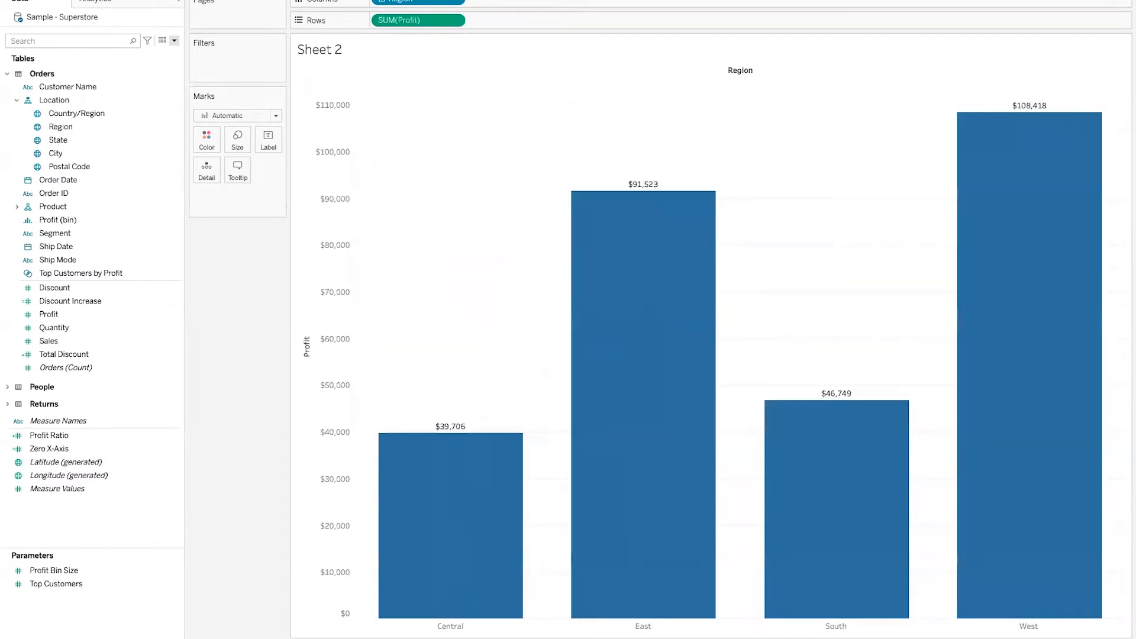
key(ctrl+Tab)
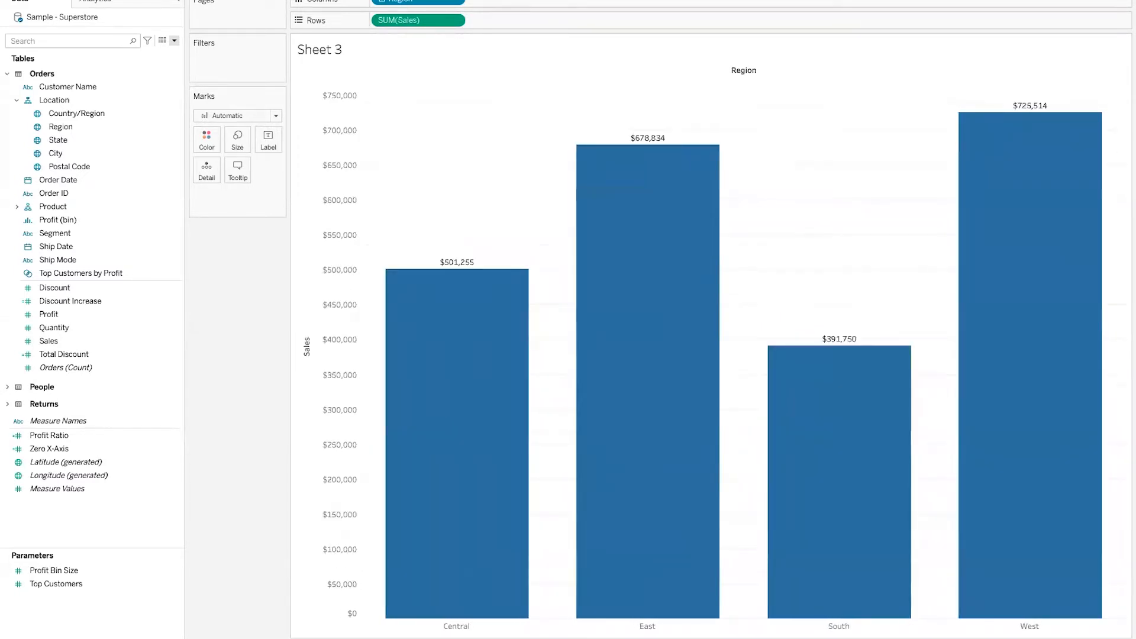
key(ctrl+shift+Tab)
key(ctrl+Tab)
key(ctrl+shift+Tab)
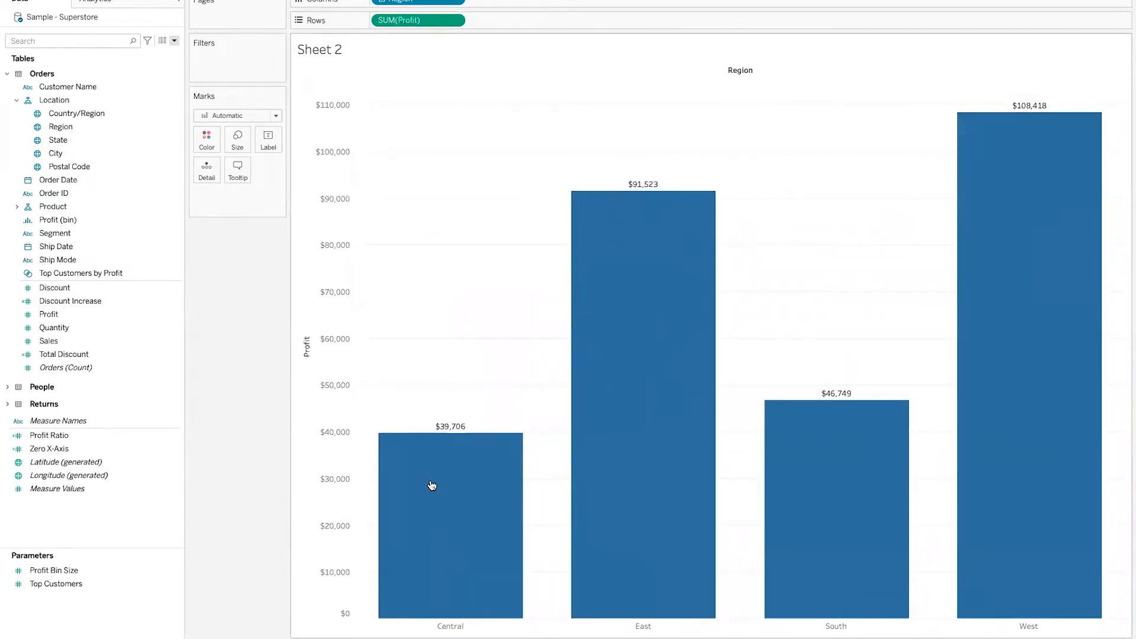
mouse_move(614, 362)
Start a new parameter named "Profit vs. Sales" with data type String and allowable values set to List.
click(174, 41)
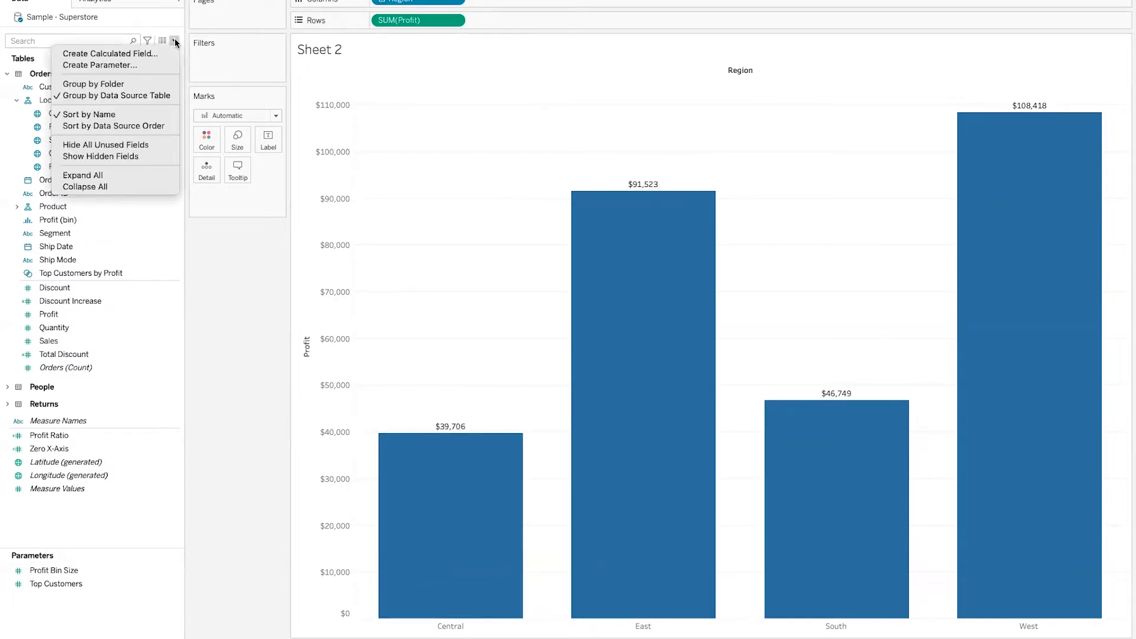
click(119, 65)
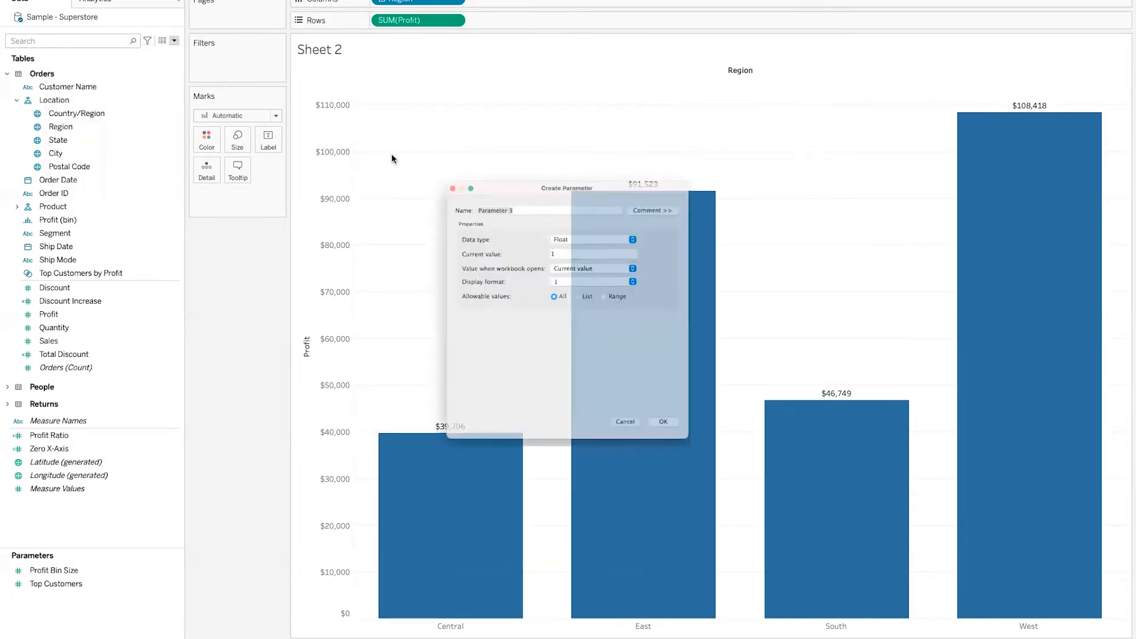
text(Pro)
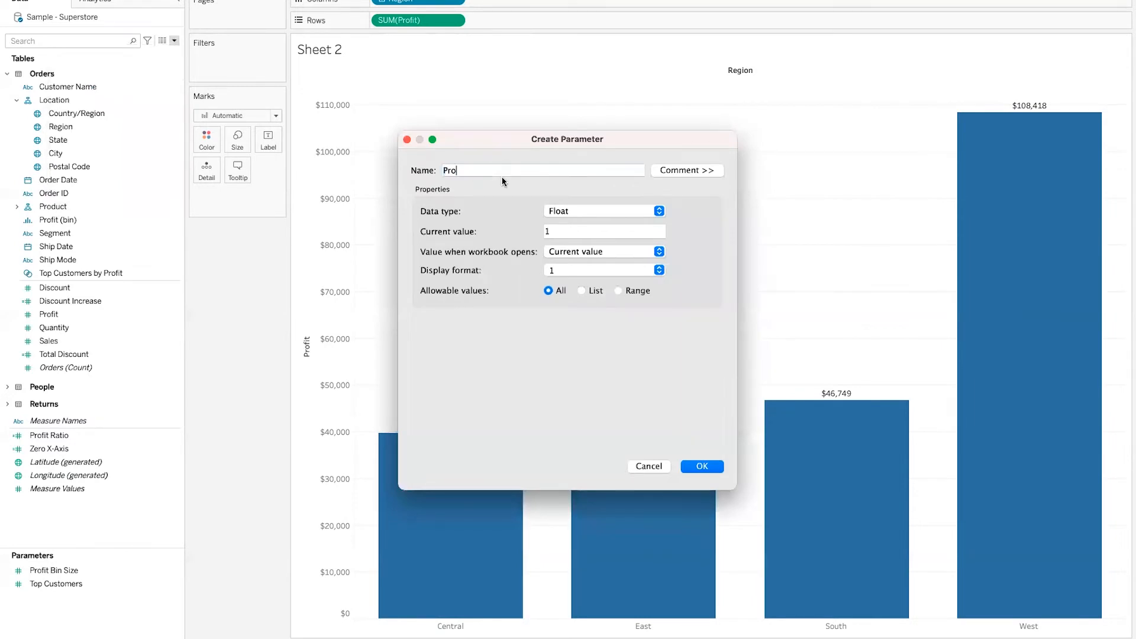
text(fit vs. Sales)
click(661, 210)
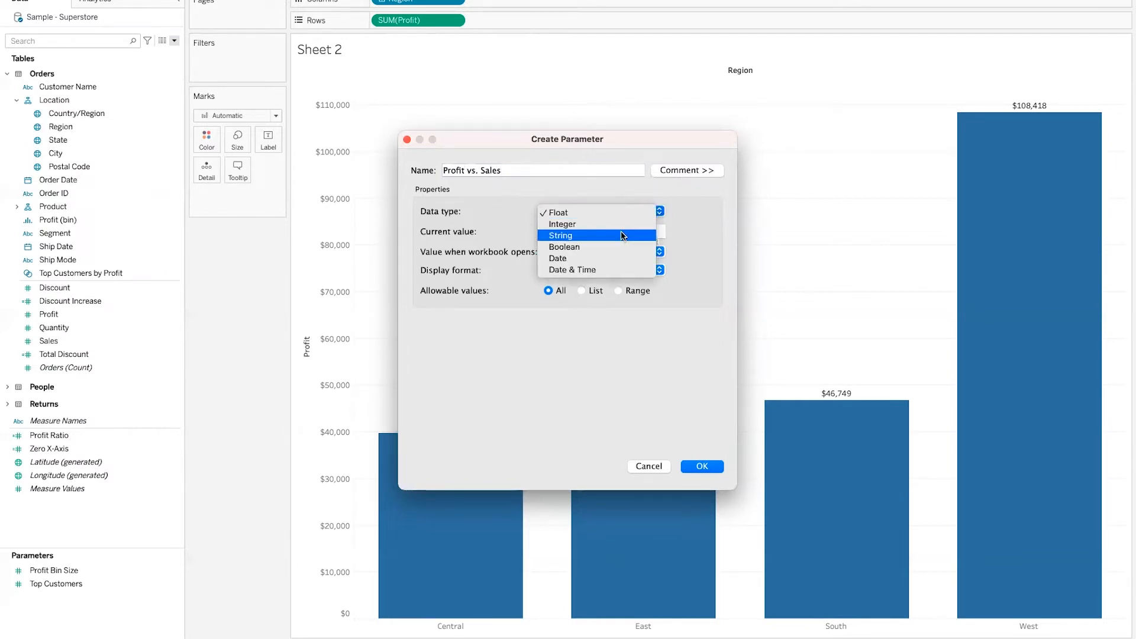
click(586, 235)
click(581, 290)
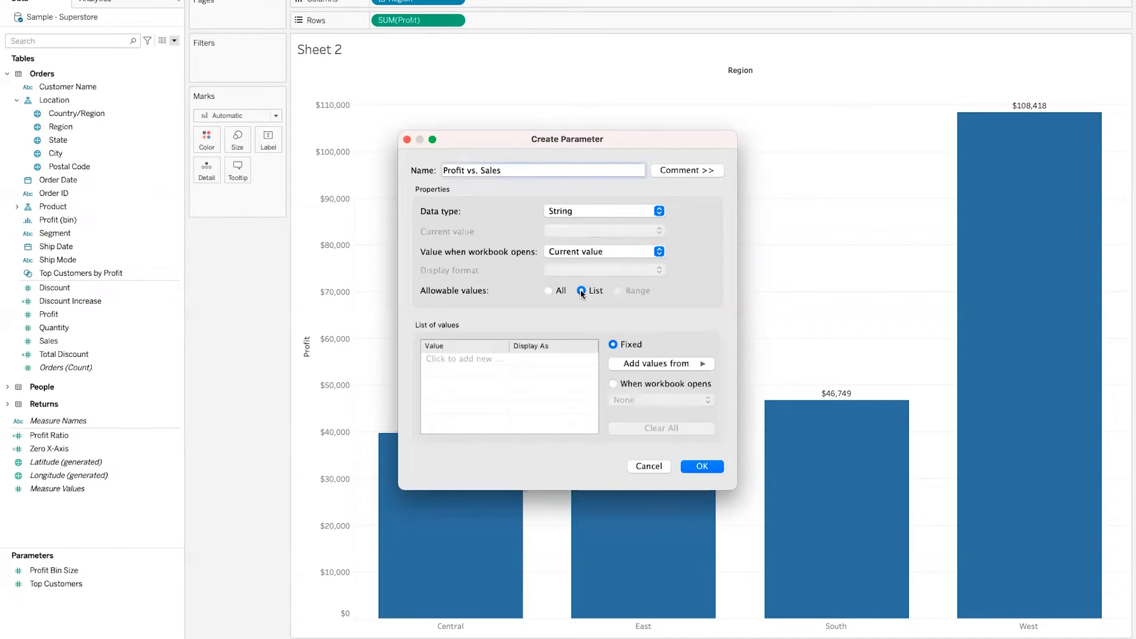
Add Profit and Sales to the parameter's list of values and create the parameter.
click(458, 359)
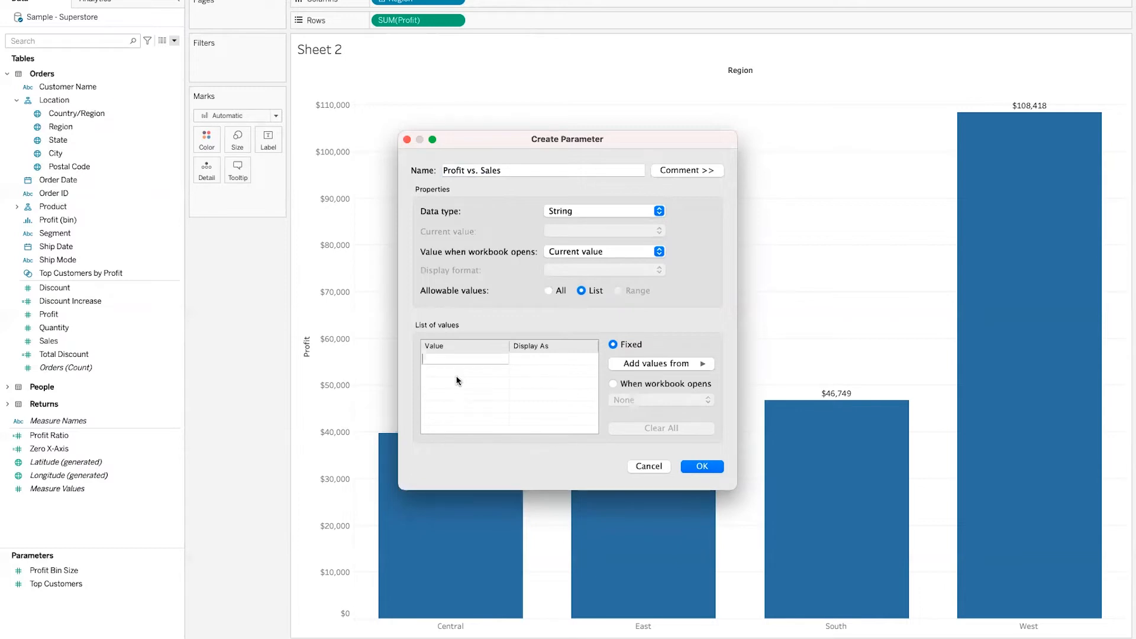
text(Profit)
key(Tab)
key(shift+Tab)
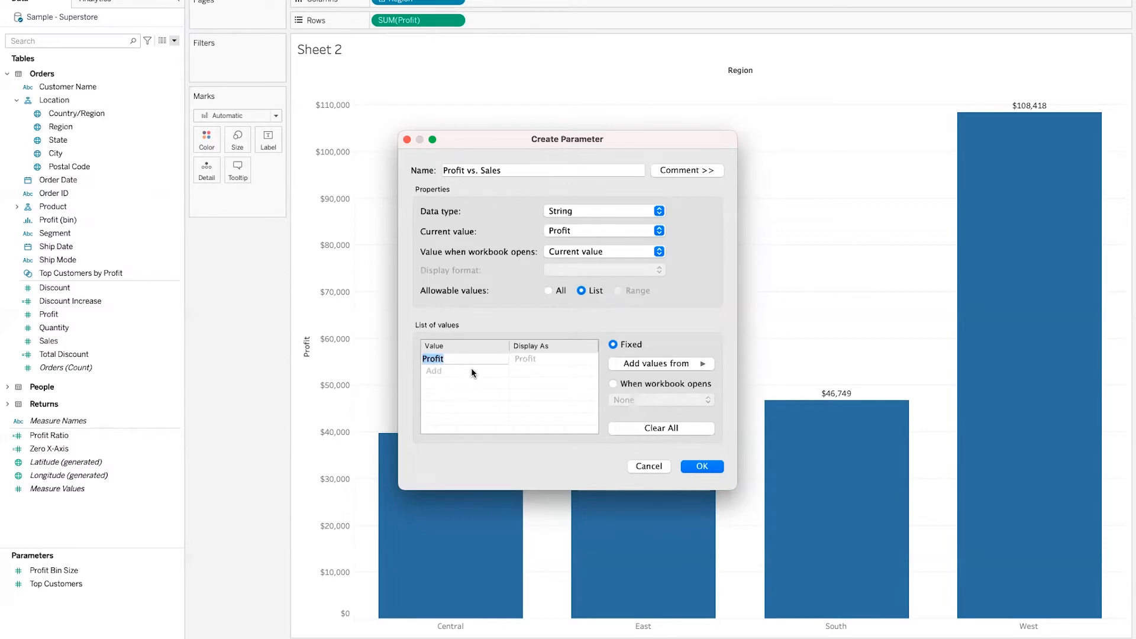
click(471, 371)
text(Sales)
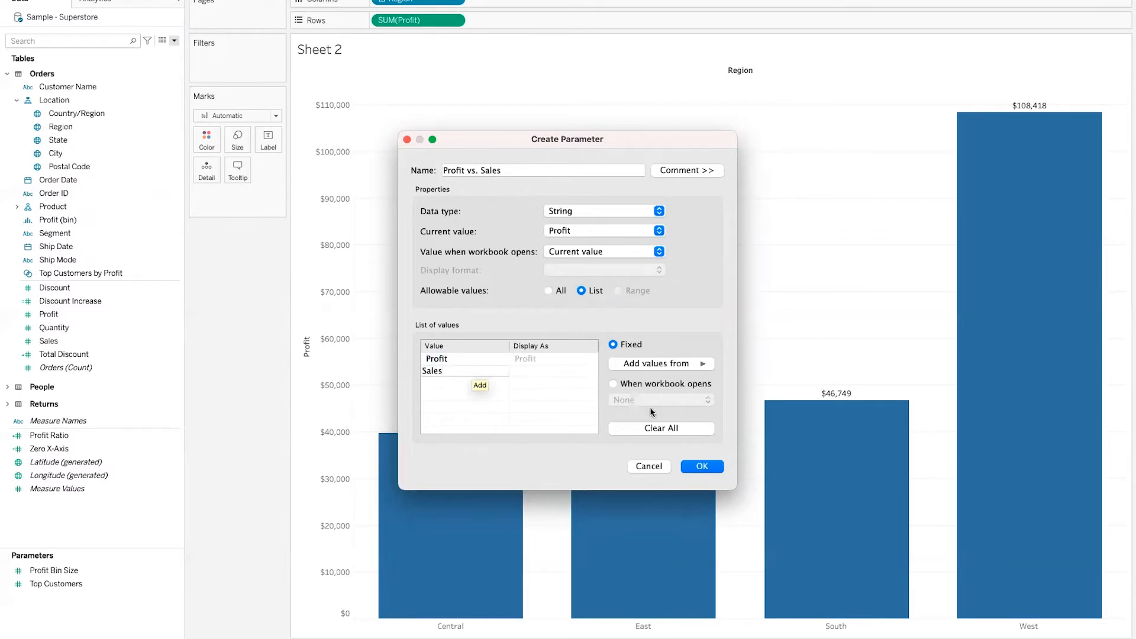
key(Tab)
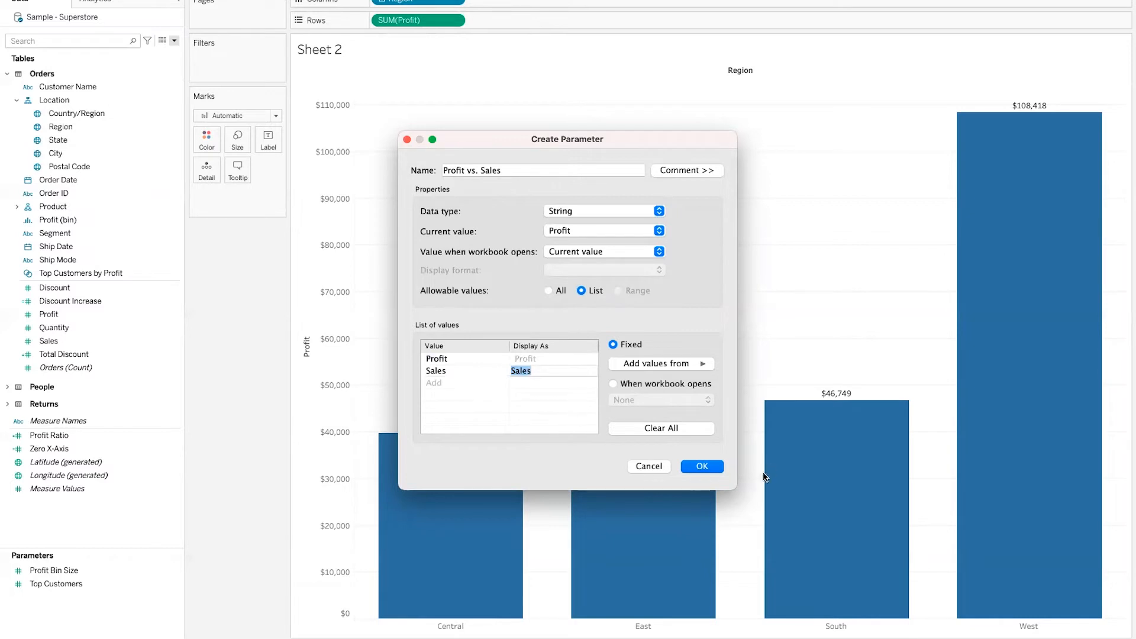
click(703, 467)
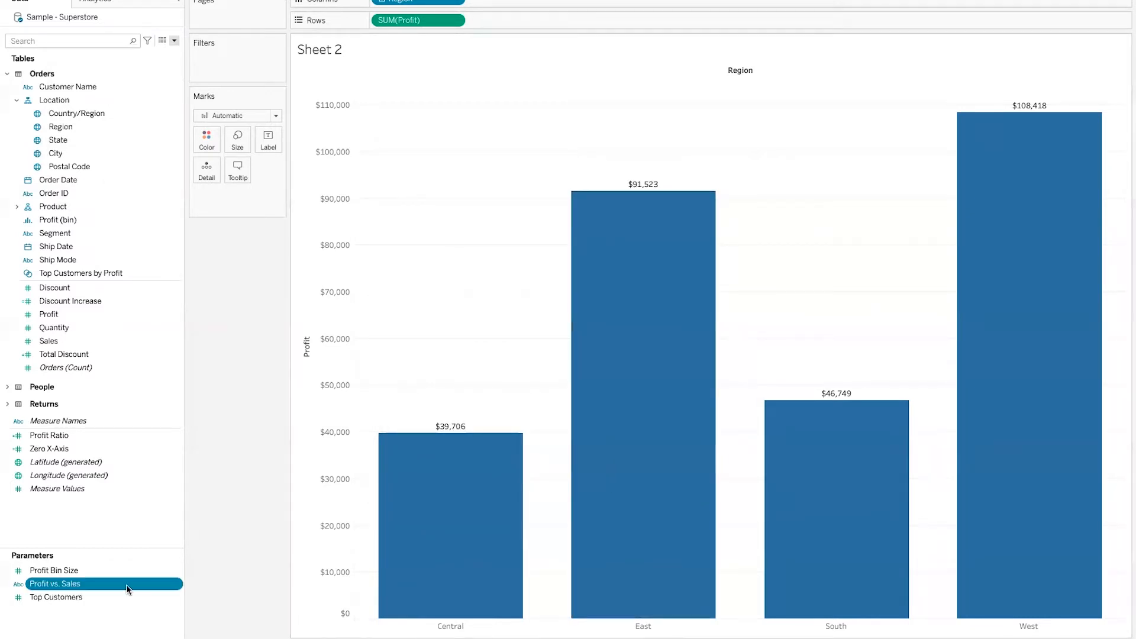
Show the control for the Profit vs. Sales parameter on Sheet 2.
right_click(125, 585)
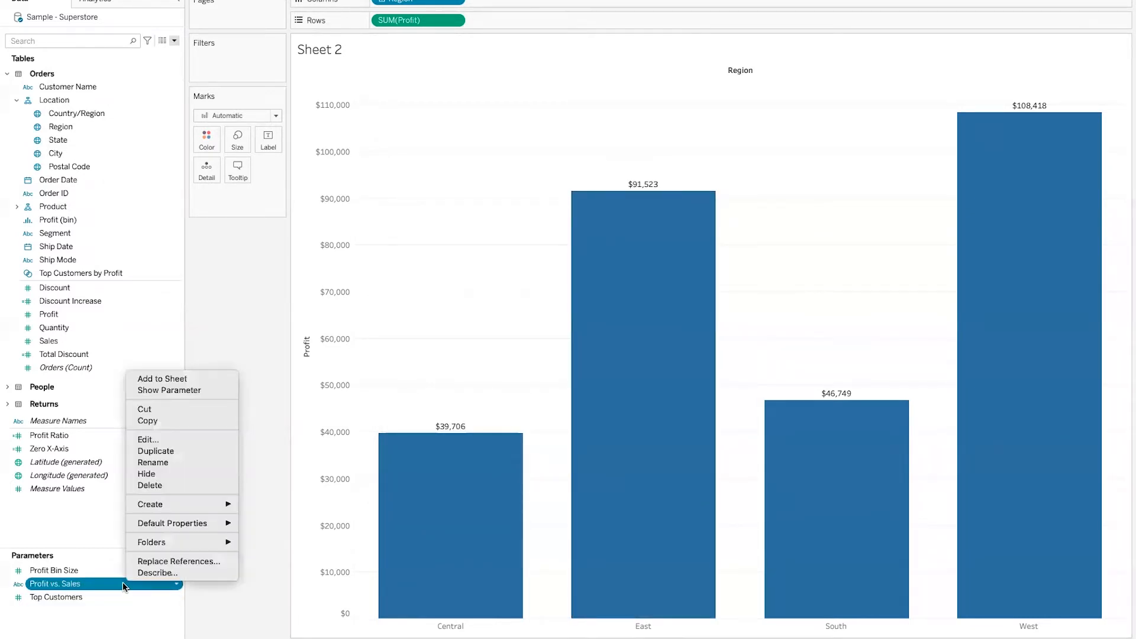
click(184, 389)
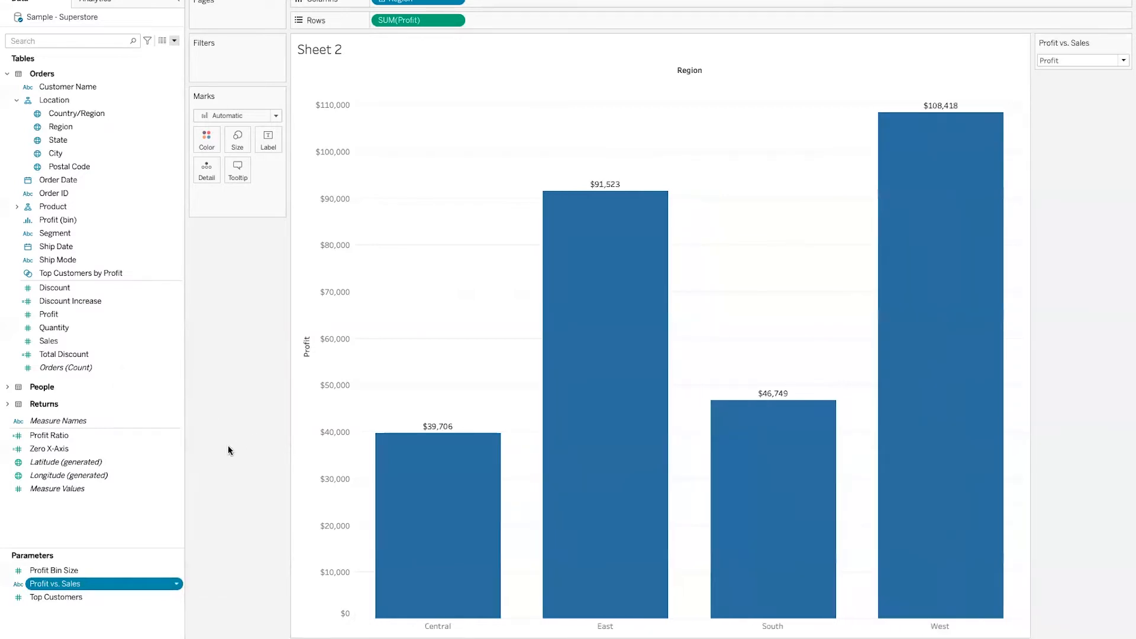
Test the Profit vs. Sales parameter control by switching repeatedly between Sales and Profit, ending on Profit.
click(1080, 63)
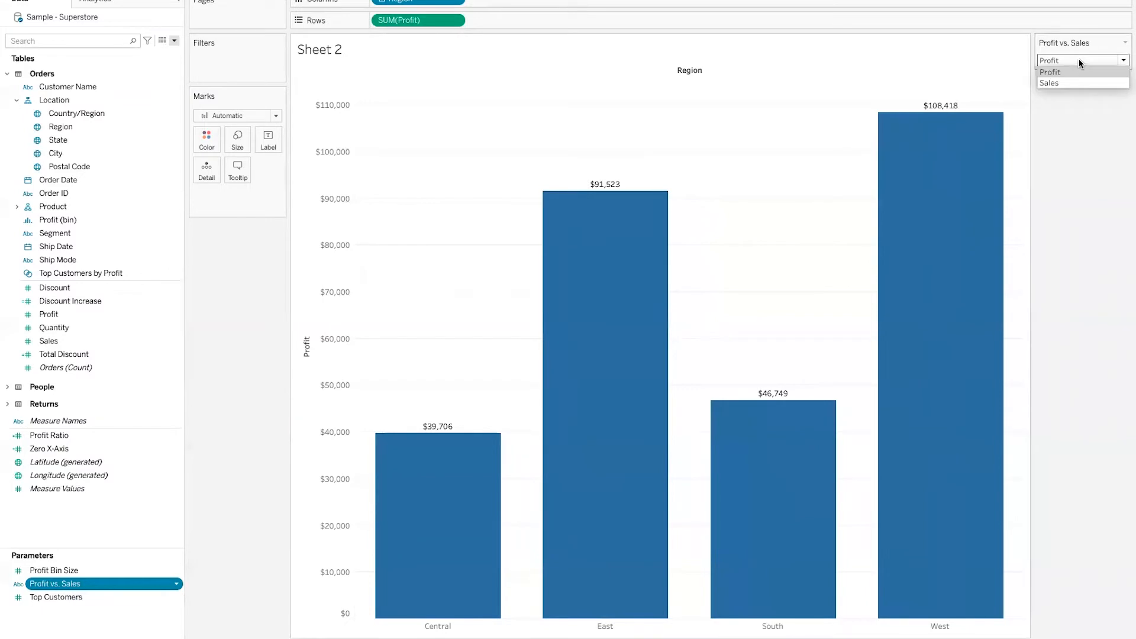
click(1081, 62)
click(1081, 62)
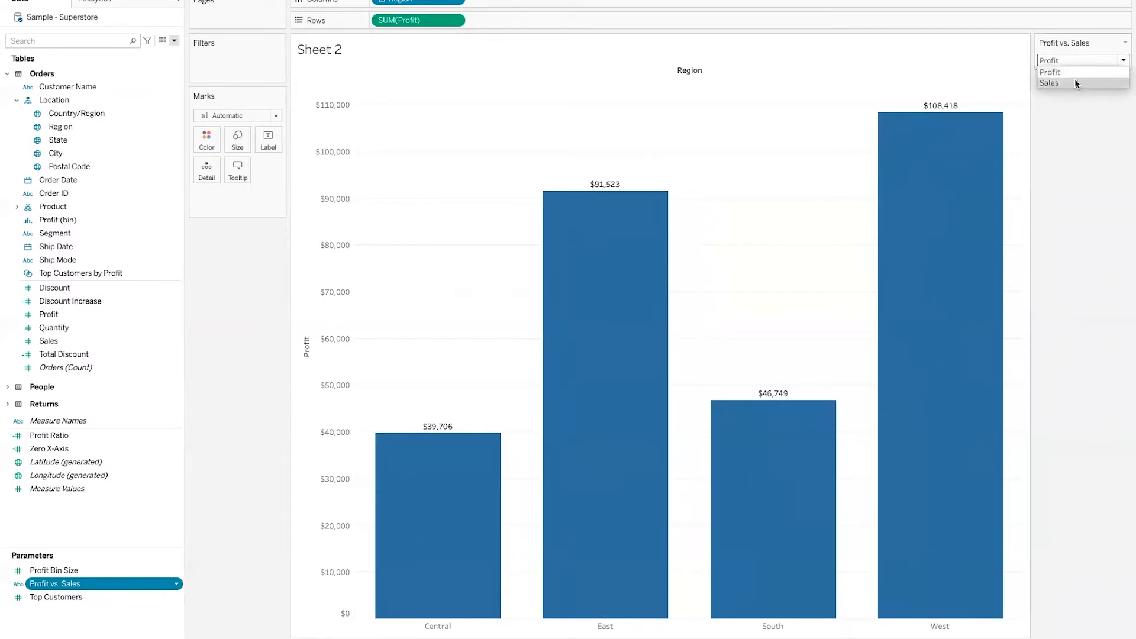
click(1074, 79)
click(1074, 59)
click(1072, 71)
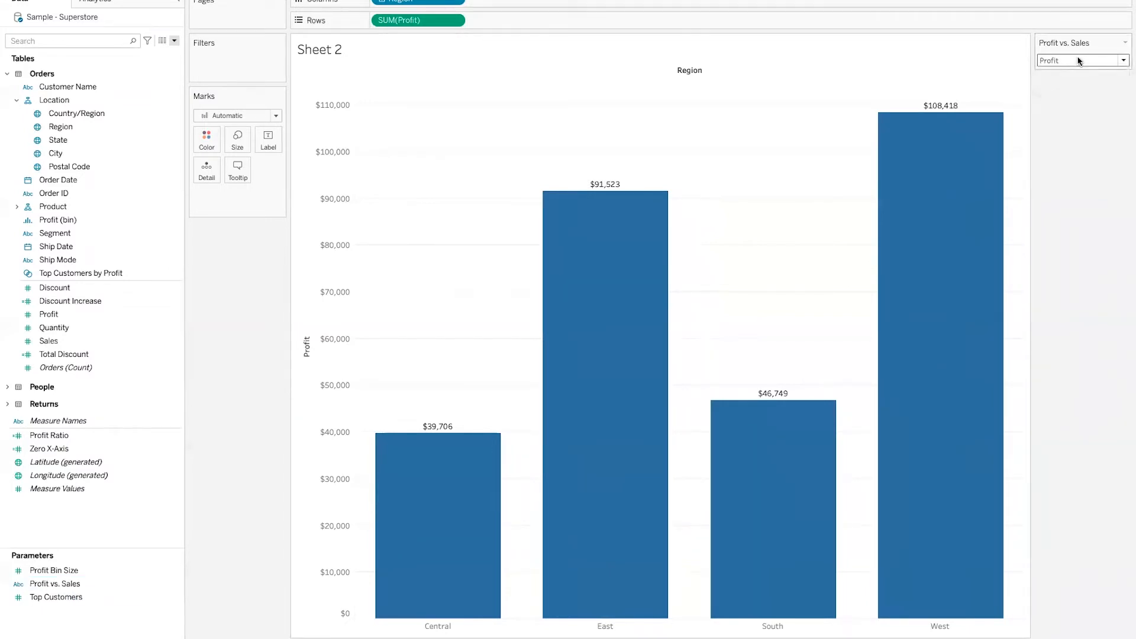
click(1074, 61)
click(1074, 83)
click(1063, 62)
click(1064, 71)
click(1081, 62)
click(1075, 84)
click(1067, 63)
click(1066, 72)
Start a new calculated field named "Profit vs. Sales Measure".
click(175, 42)
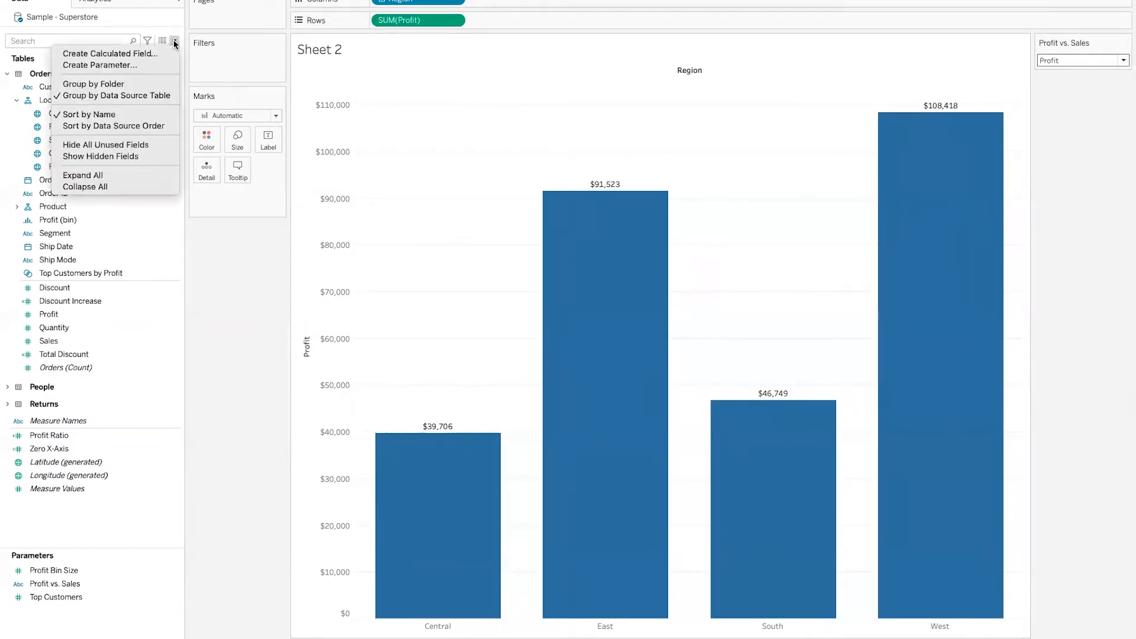
click(144, 54)
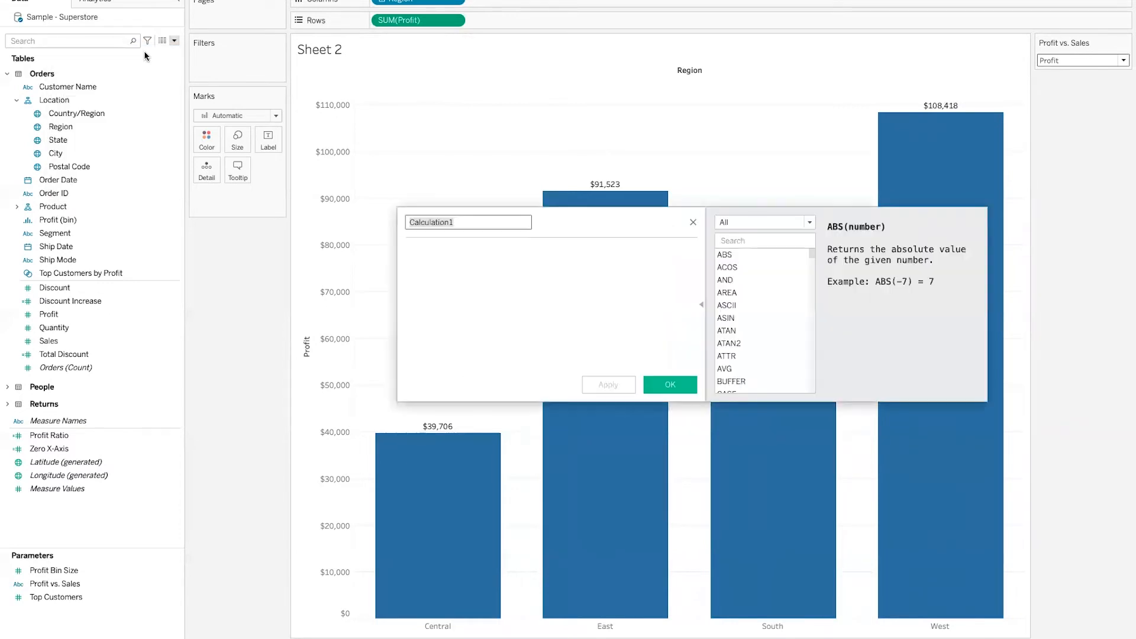
text(Profit vs. Sales Measure)
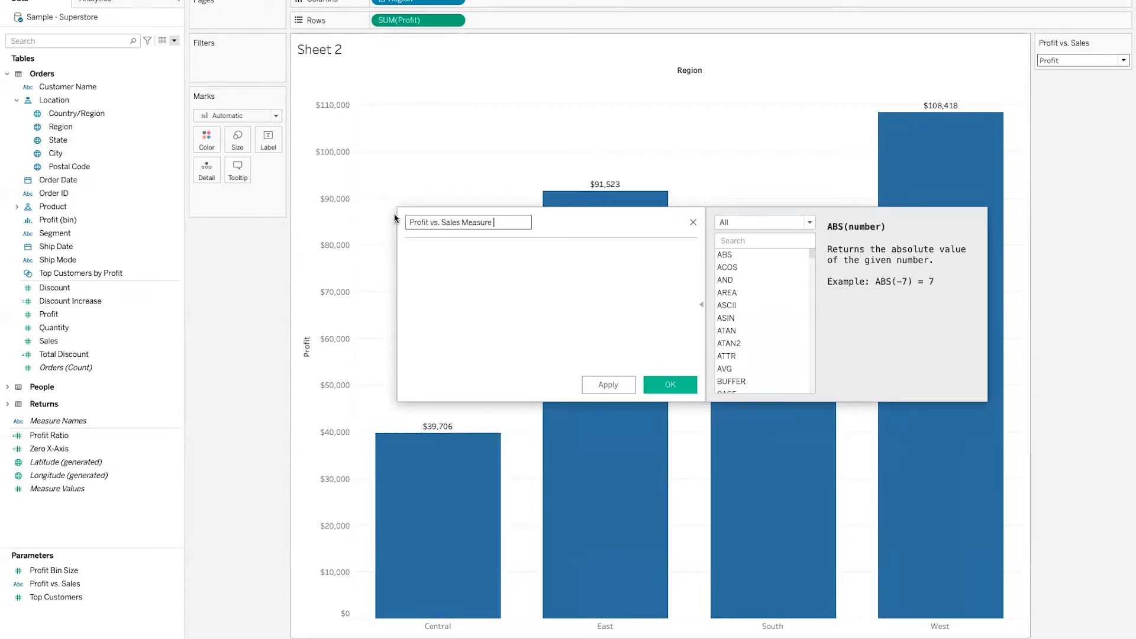
Begin the formula with a CASE statement that evaluates the Profit vs. Sales parameter.
click(436, 261)
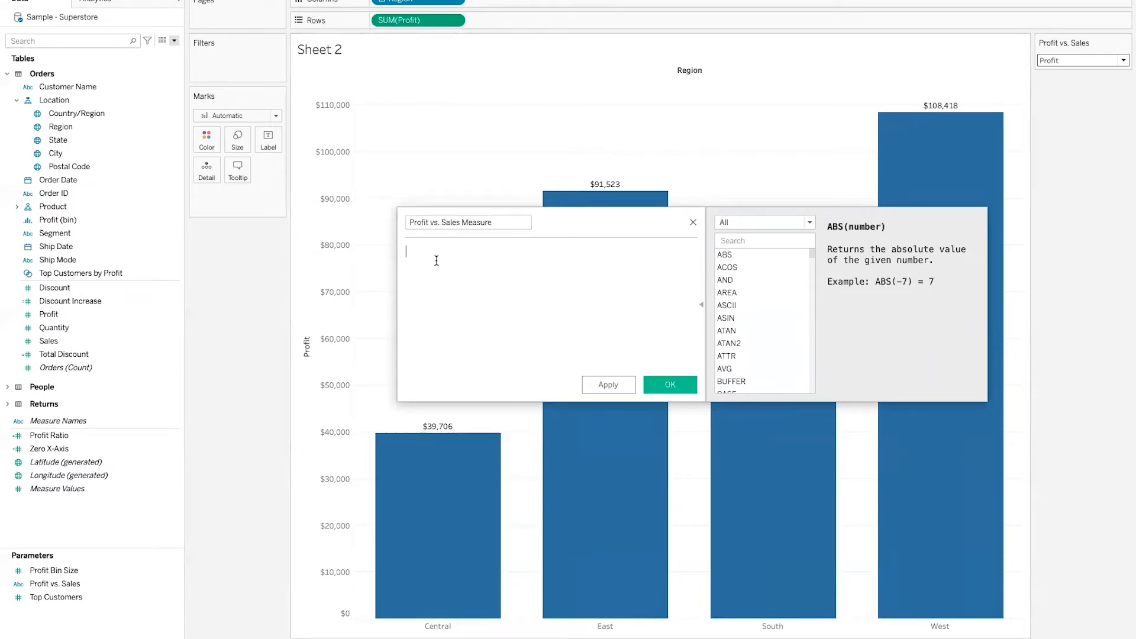
text(CASE)
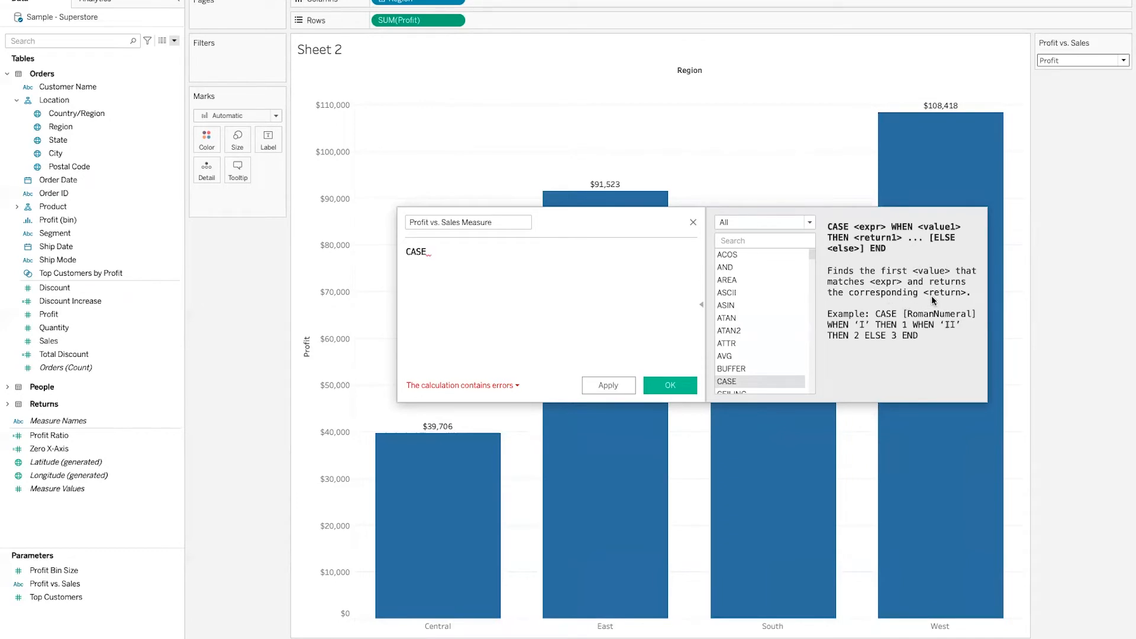
click(700, 303)
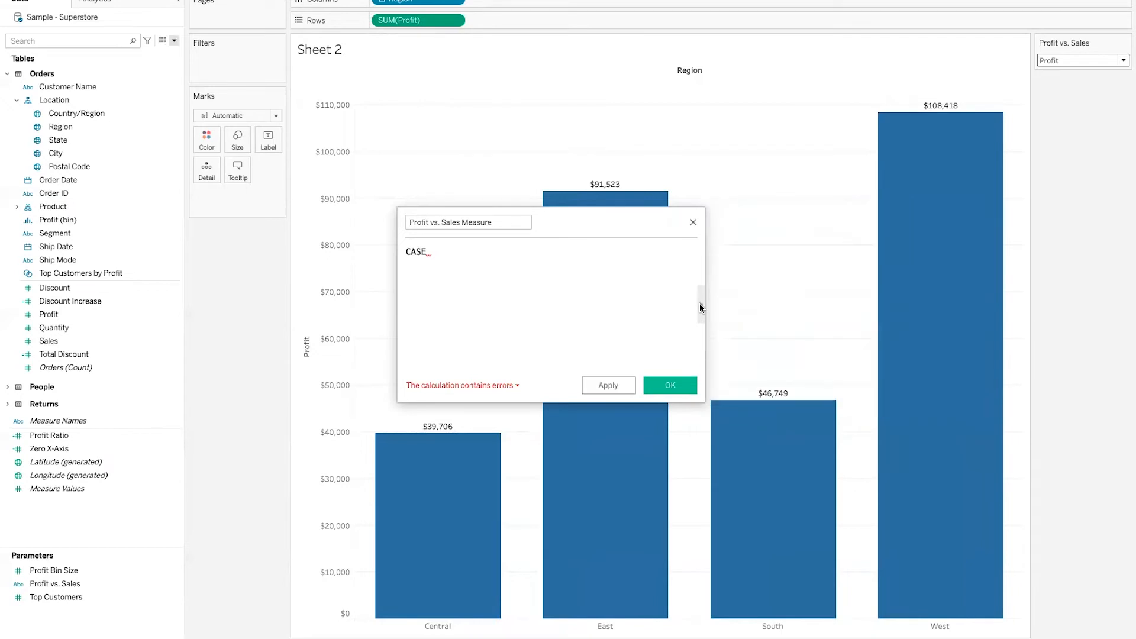
click(699, 303)
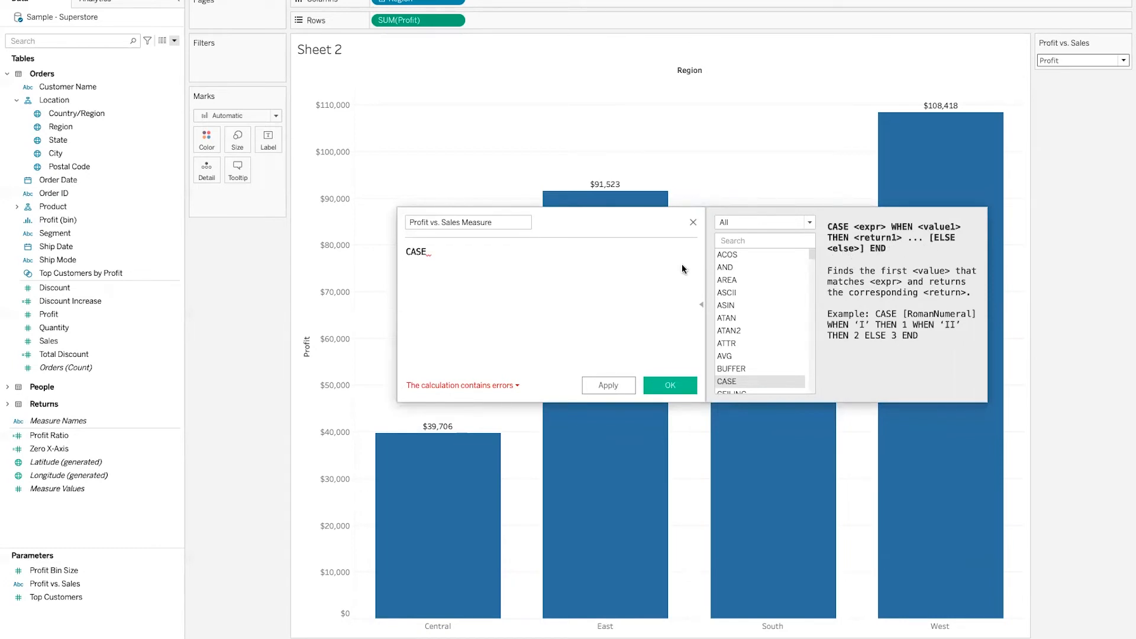
click(429, 253)
text(prof)
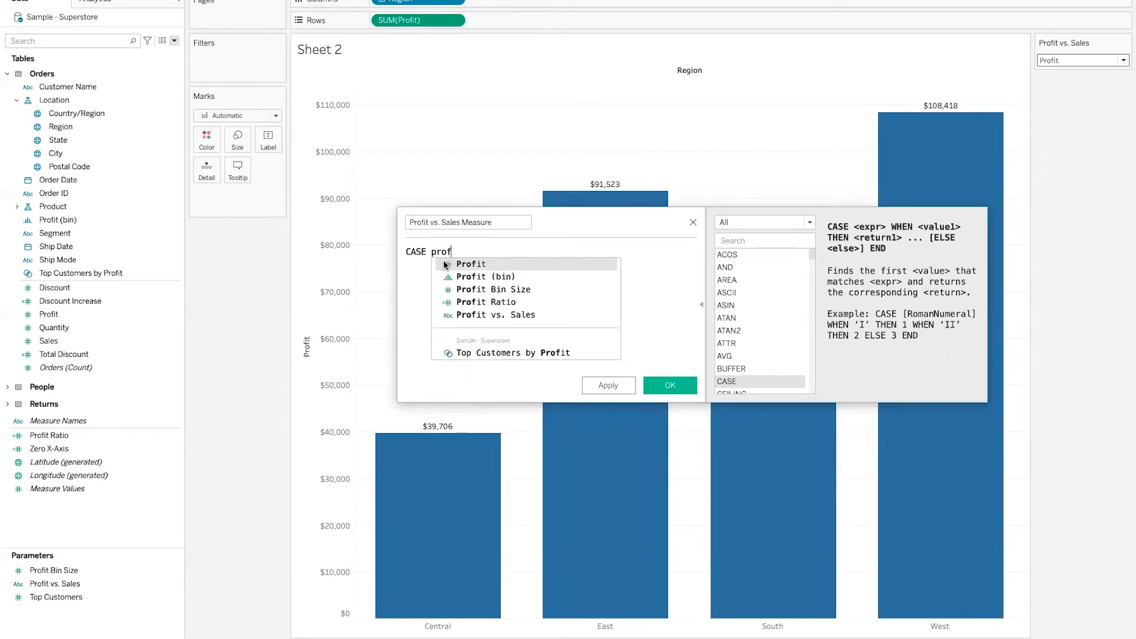
text(i)
click(475, 314)
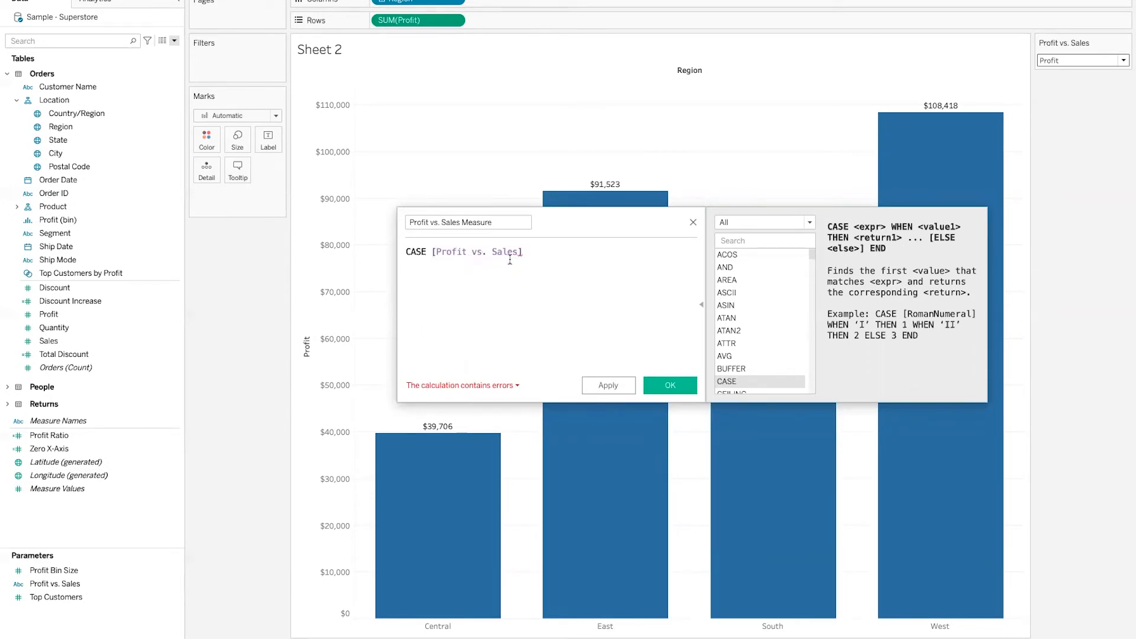
Add a WHEN "Profit" then [Profit] condition to the CASE formula.
text(whr)
key(BackSpace)
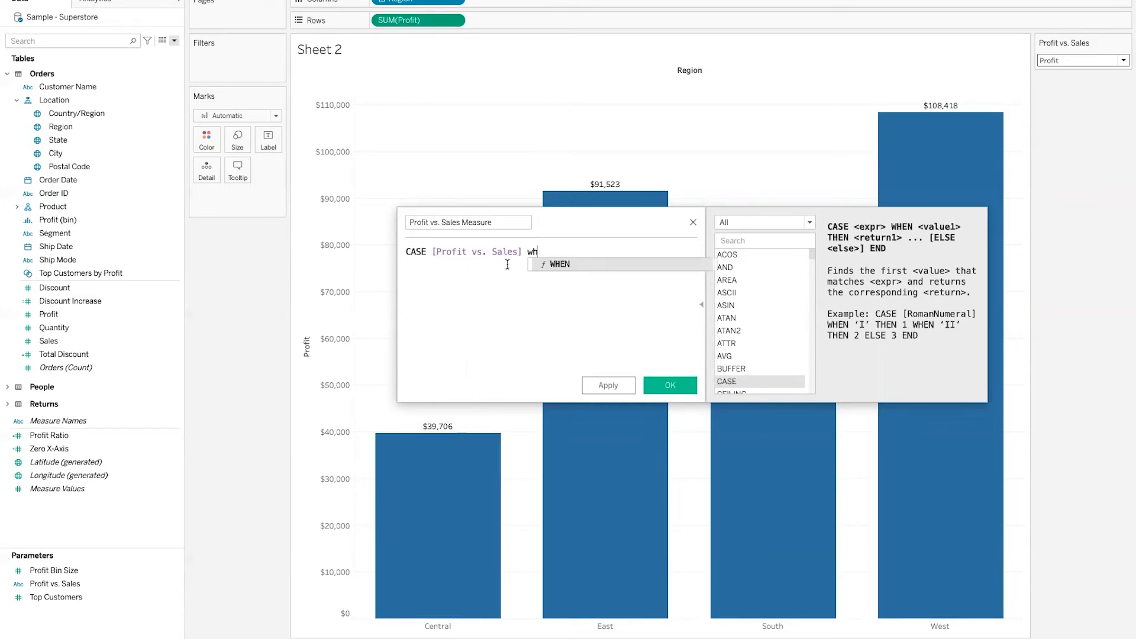
key(Return)
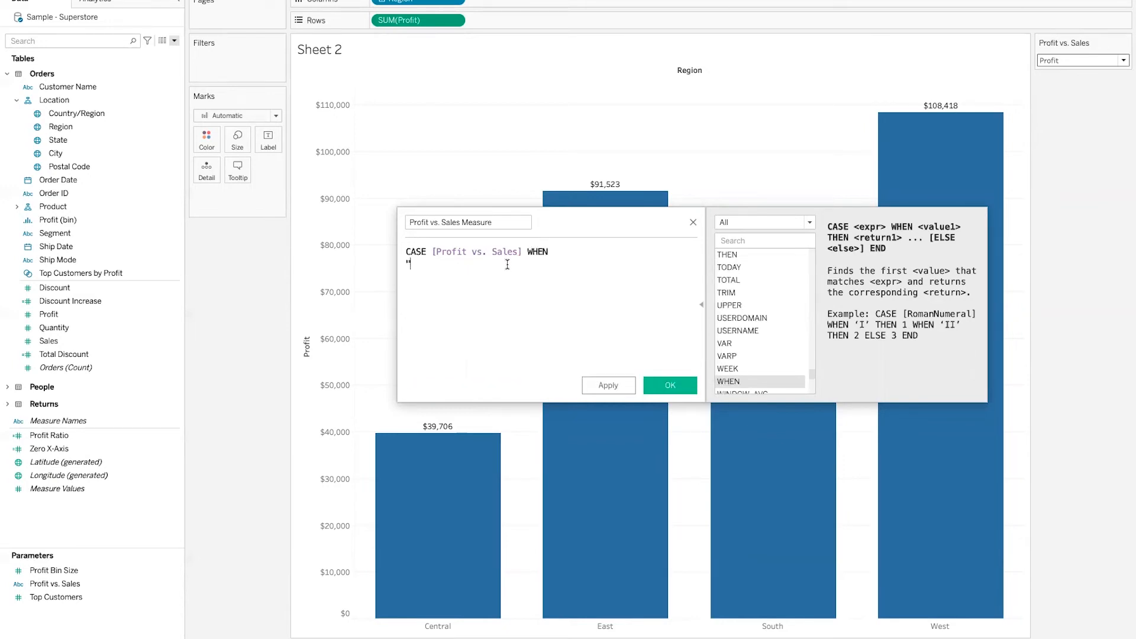
text("Profit")
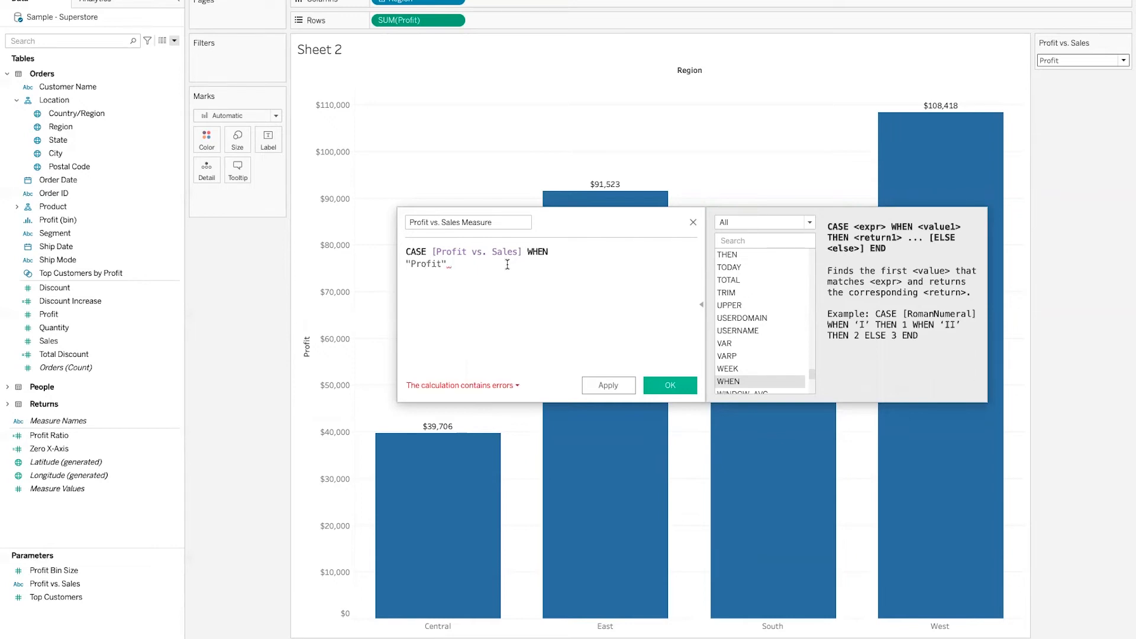
text( then)
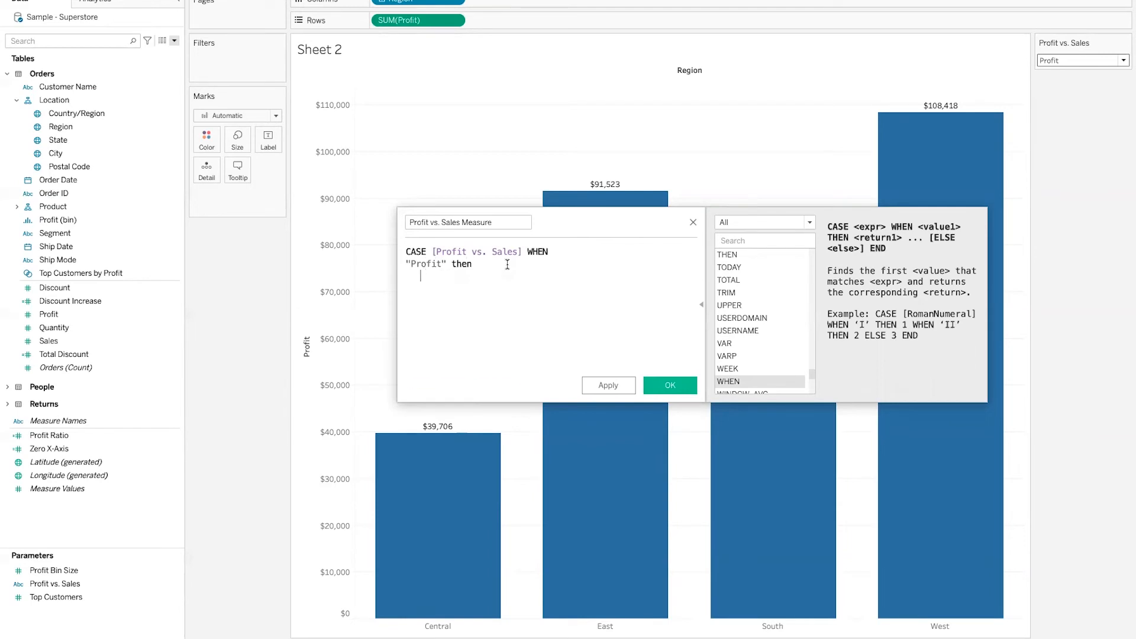
text( pro)
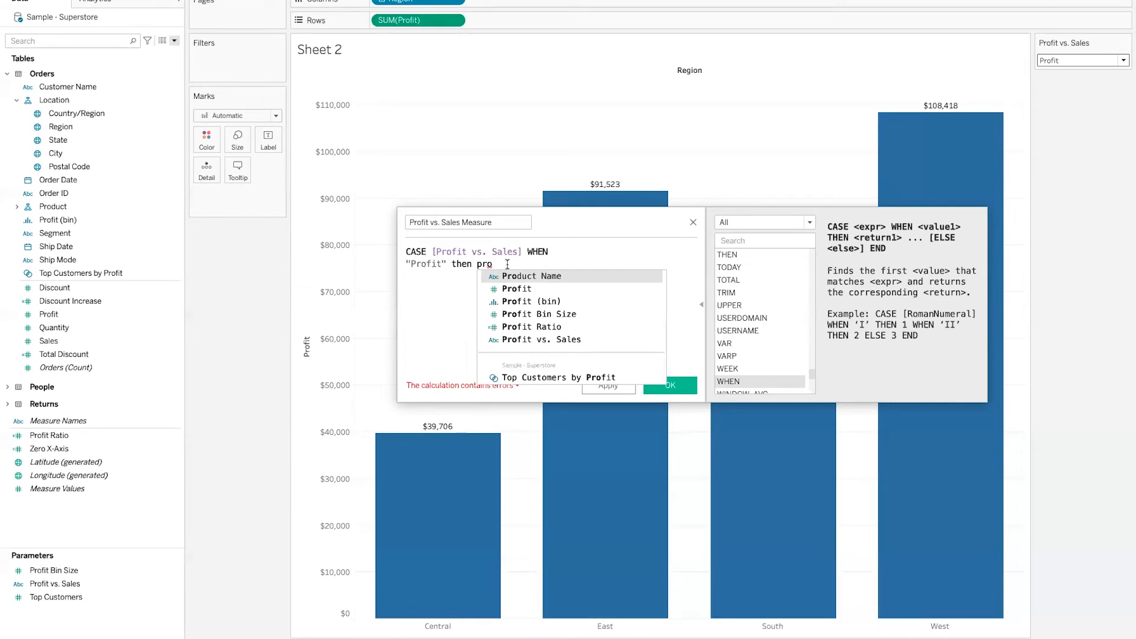
key(Down)
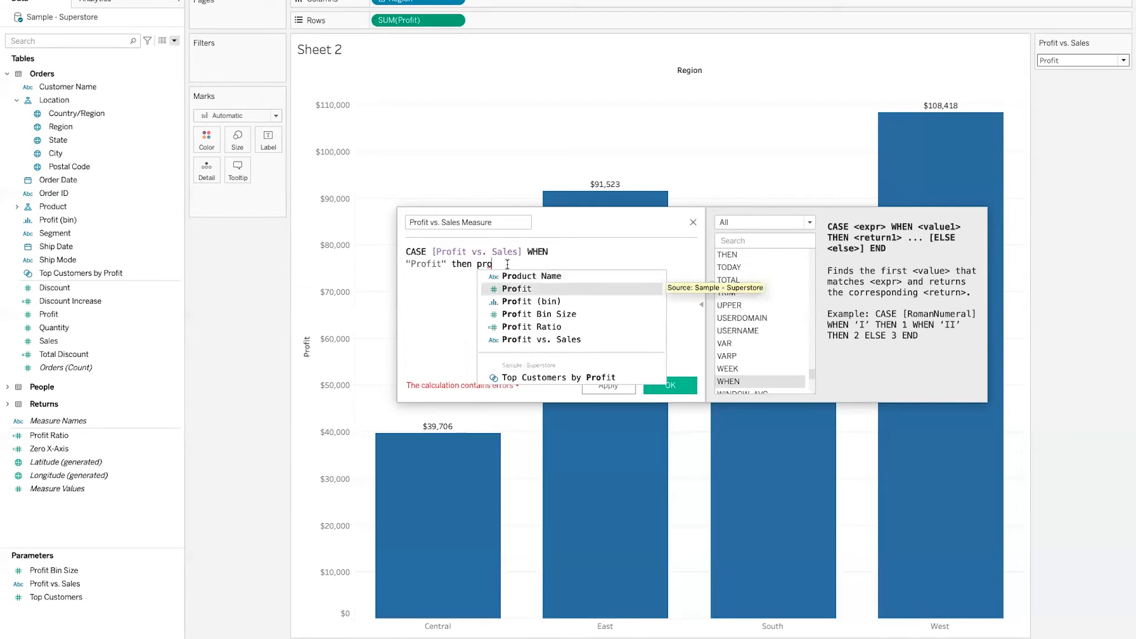
key(Return)
key(Return)
Complete the CASE formula with ELSE [Sales] and a closing END.
text(els)
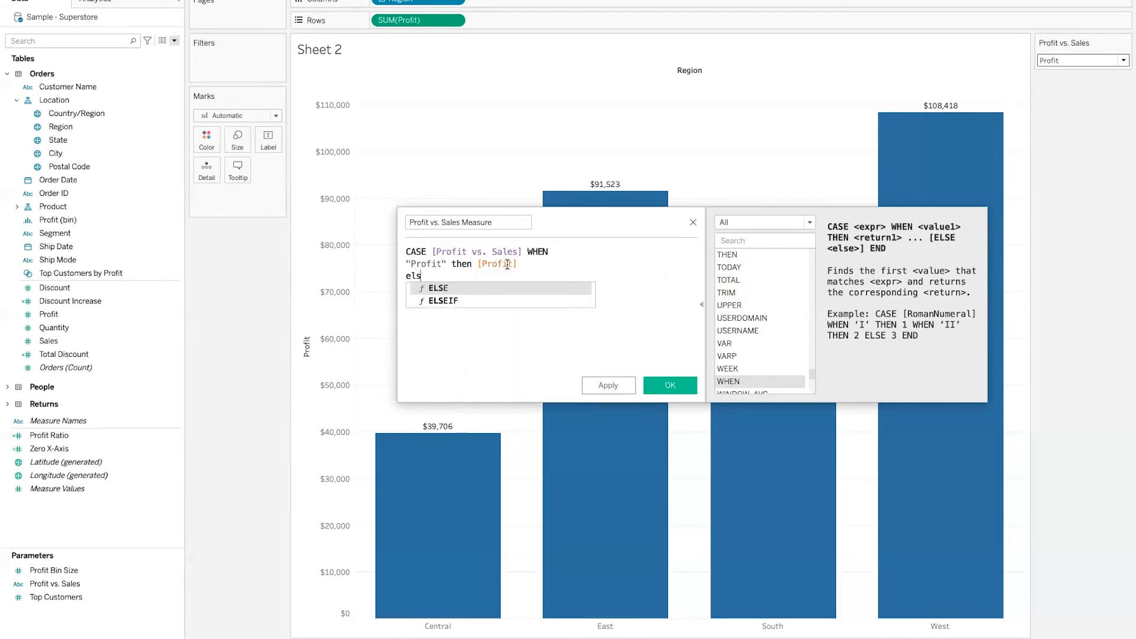
key(Return)
text(sal)
key(Return)
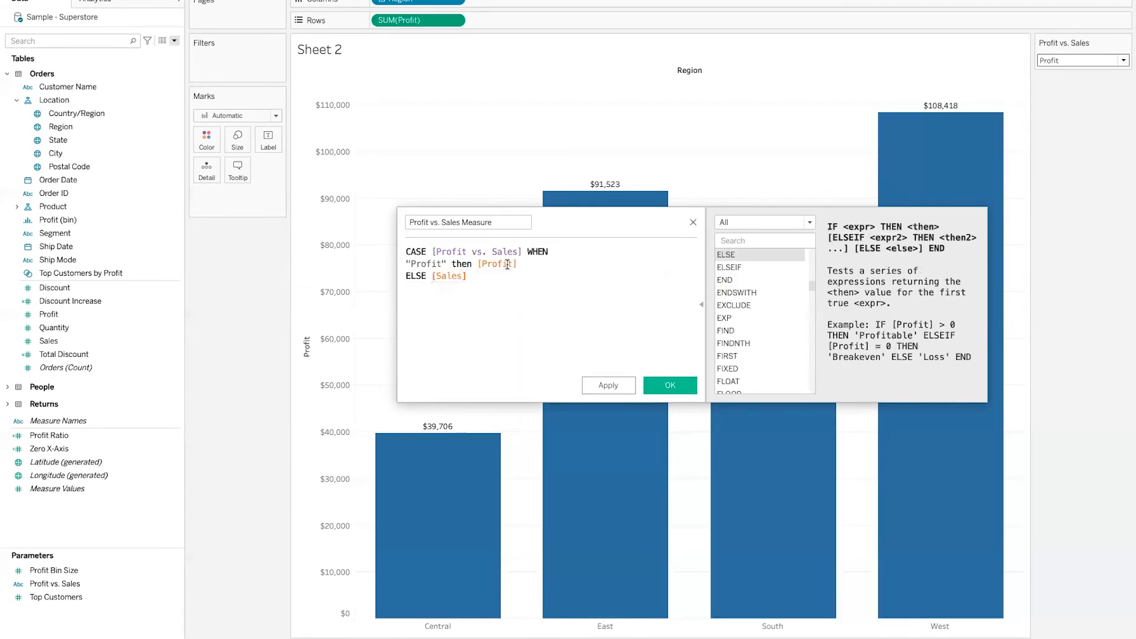
key(Return)
text(end)
key(Return)
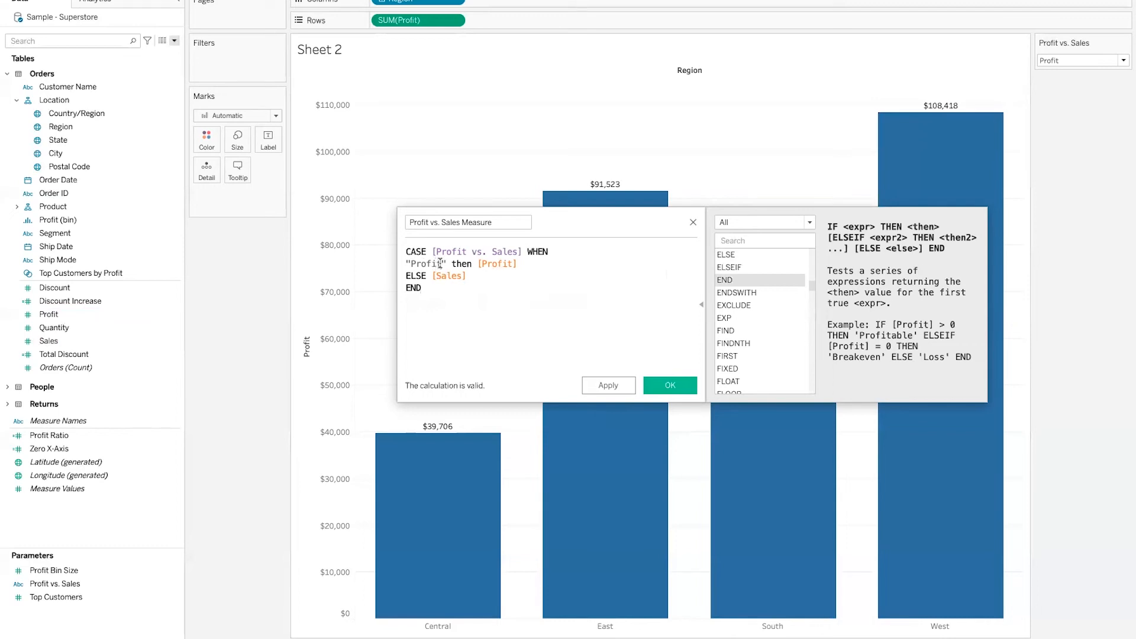
drag(442, 263, 406, 264)
key(super+z)
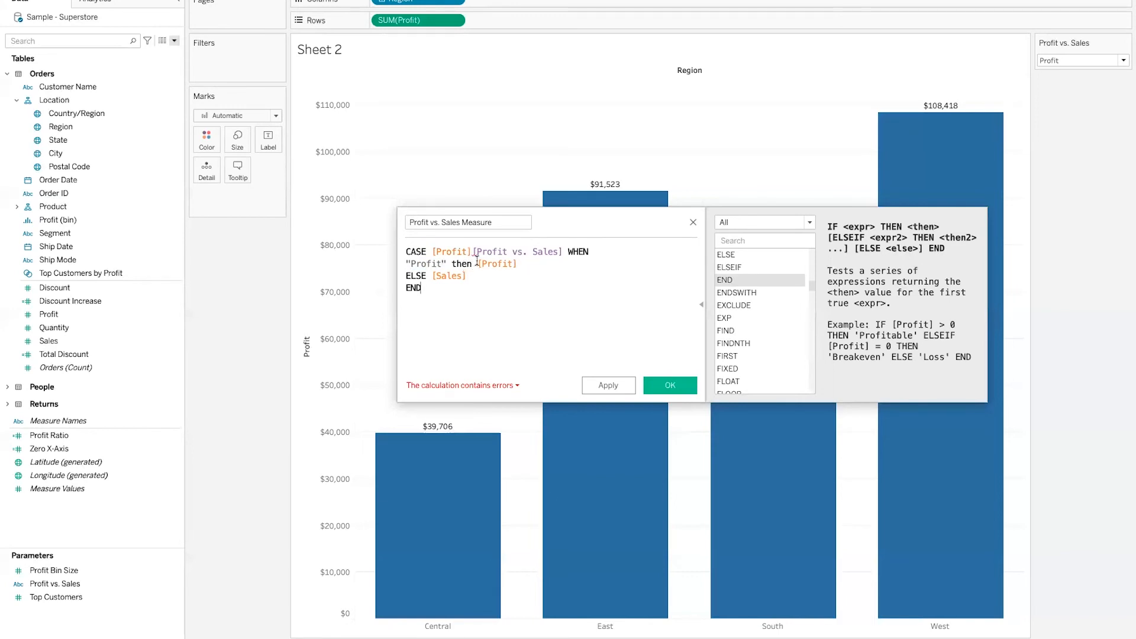
drag(474, 252, 430, 250)
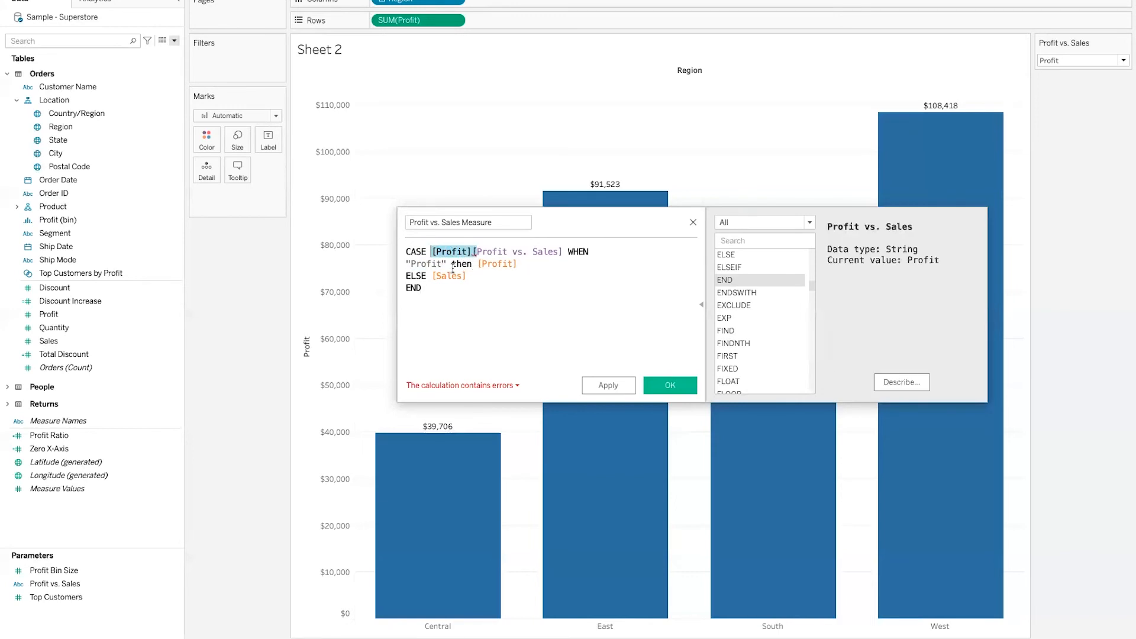
key(BackSpace)
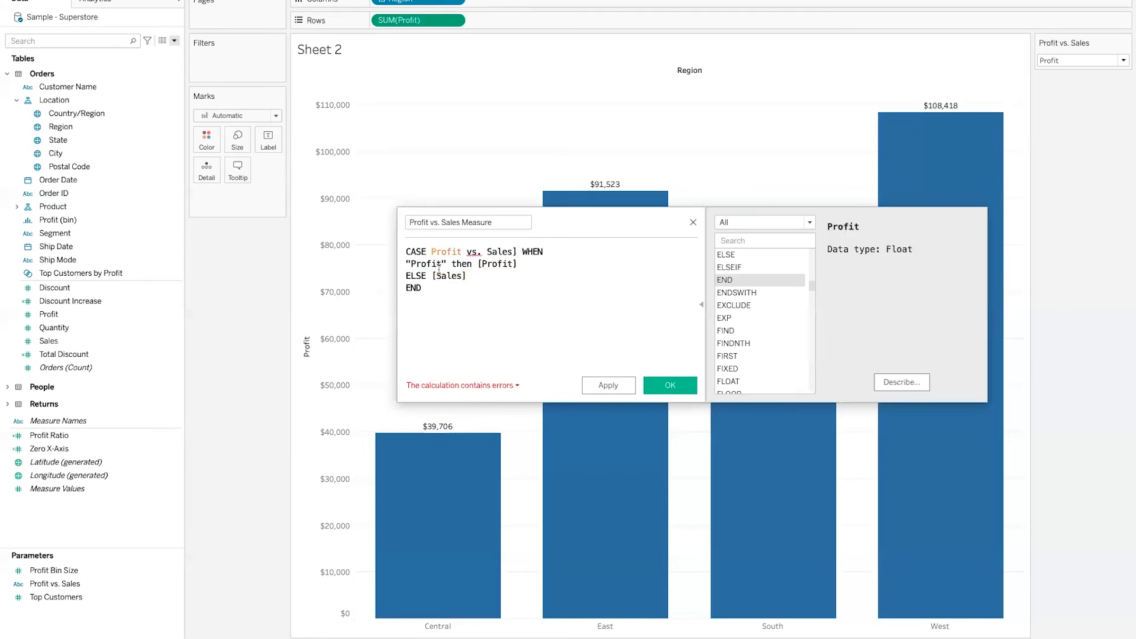
text([)
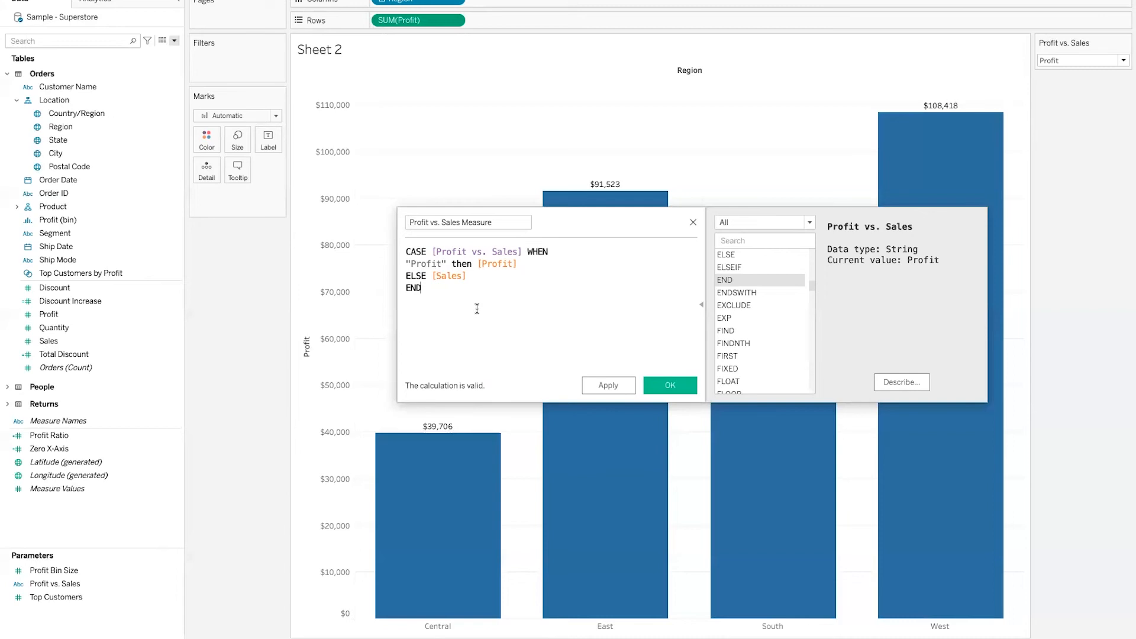
Save the calculated field and replace SUM(Profit) on Rows with Profit vs. Sales Measure.
click(671, 385)
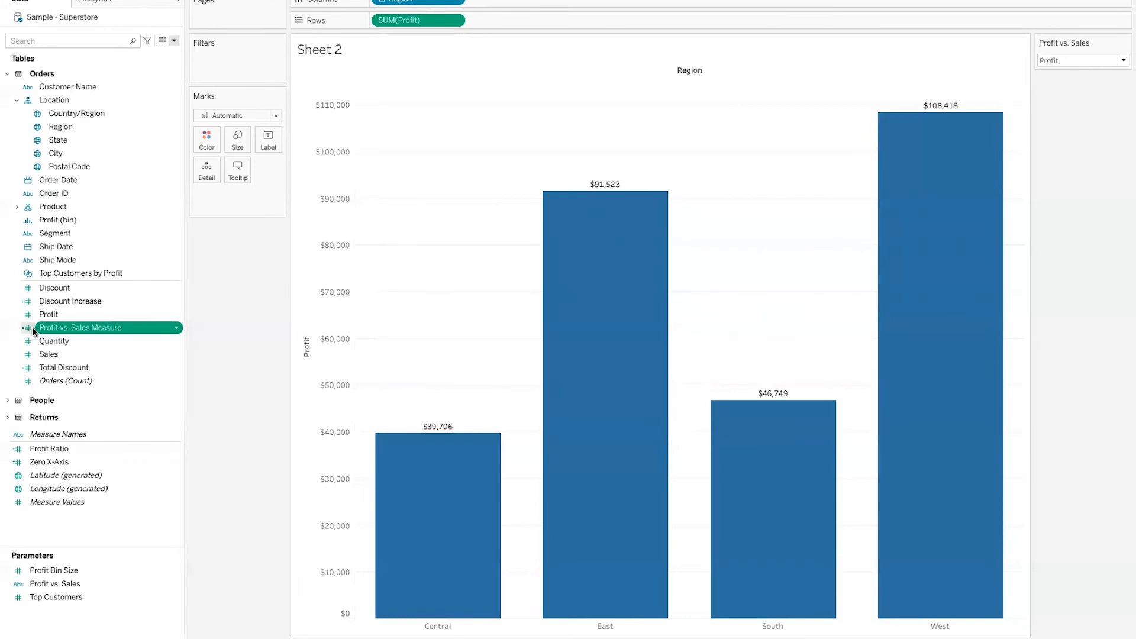
drag(414, 21, 129, 286)
drag(86, 327, 446, 20)
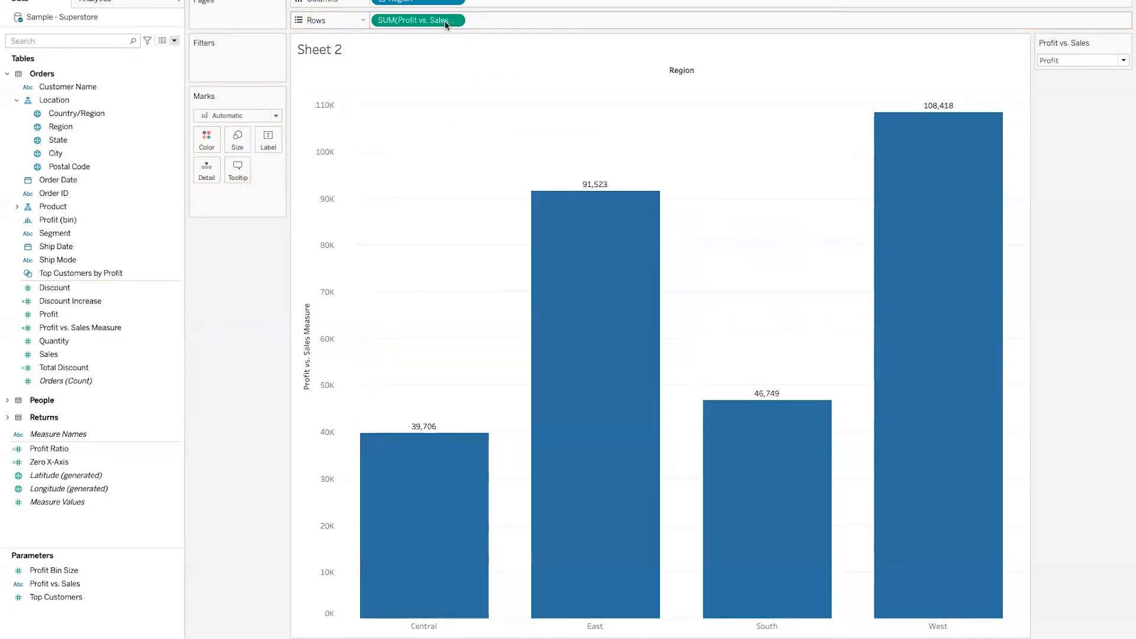
click(111, 329)
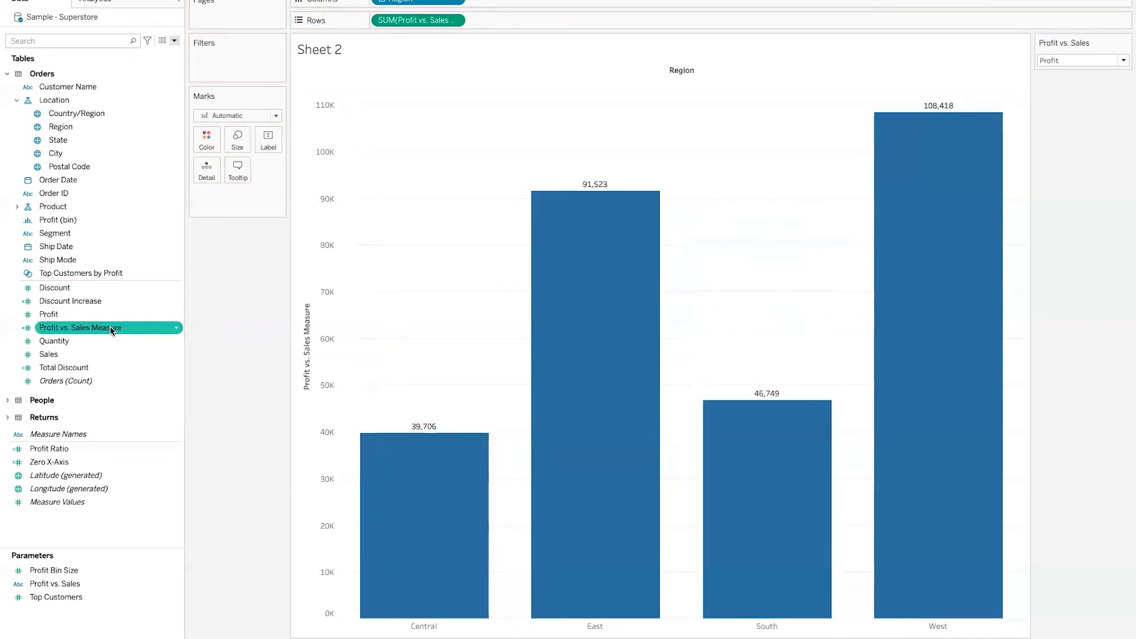
Test the chart by switching the Profit vs. Sales parameter to Sales and back to Profit.
click(1091, 59)
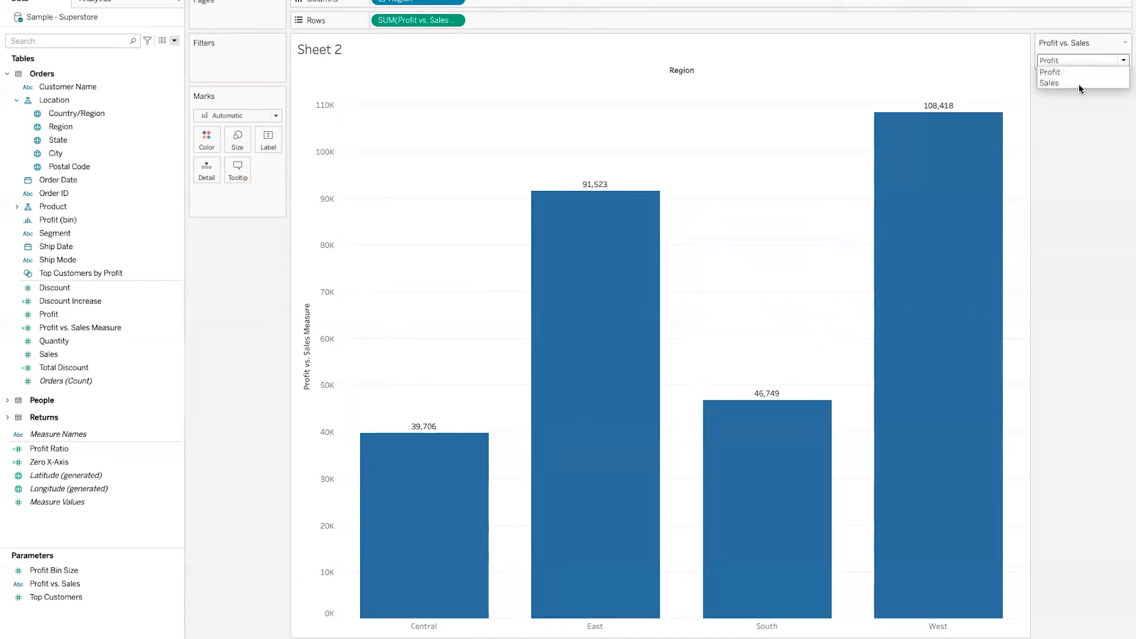
click(1079, 83)
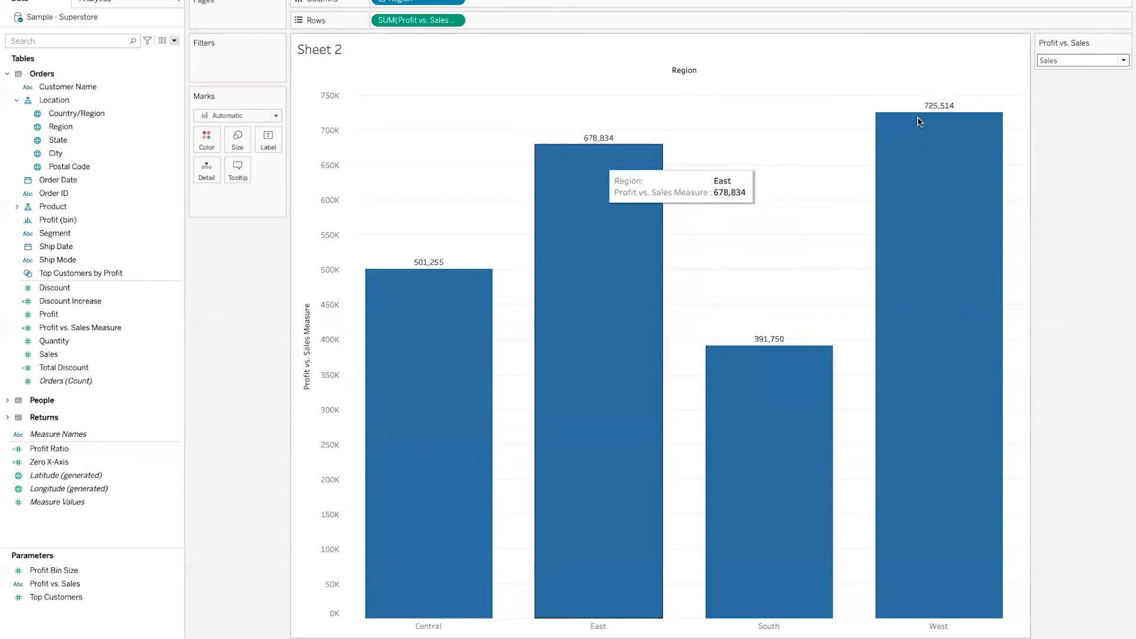
click(1081, 62)
click(1067, 72)
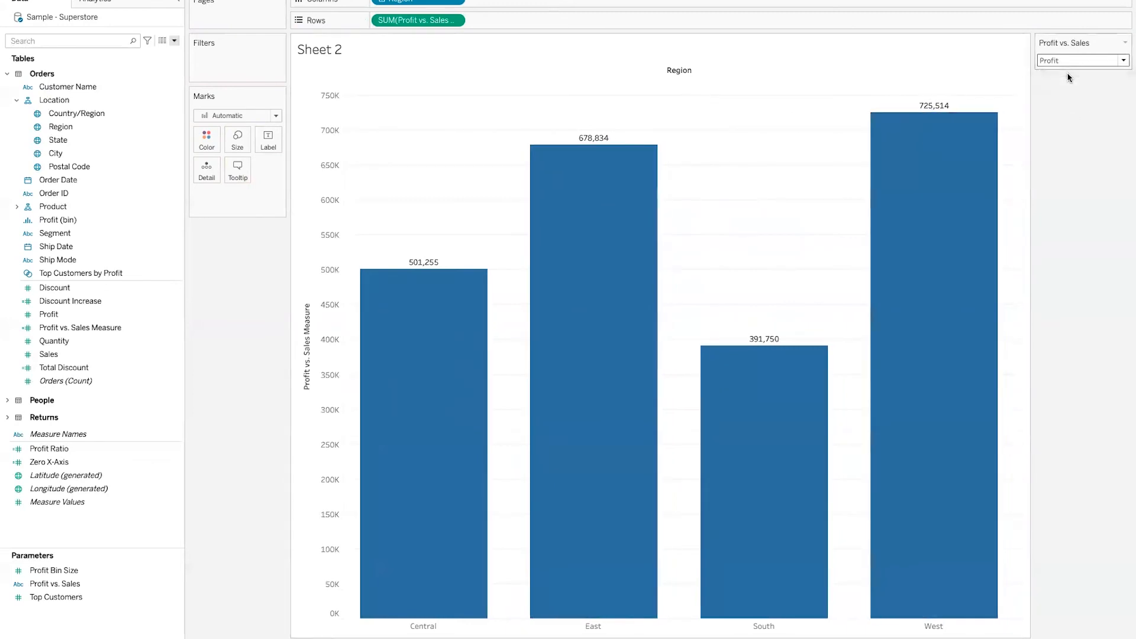
Change the Profit vs. Sales parameter control to a Single Value List and try it with Sales, returning to Profit.
click(1125, 43)
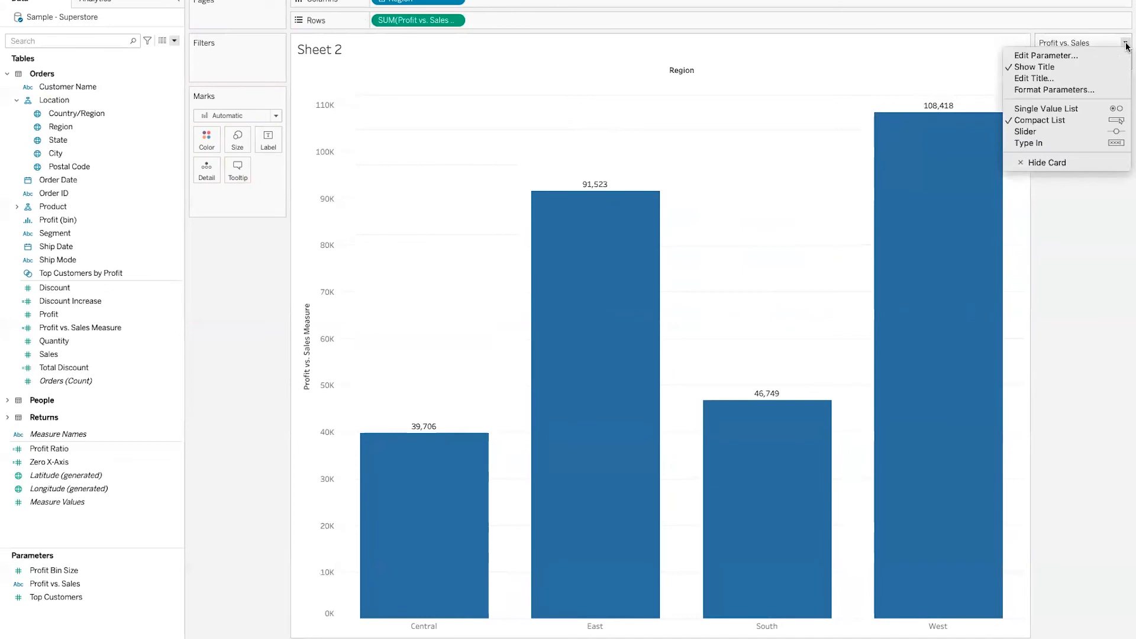
click(1074, 109)
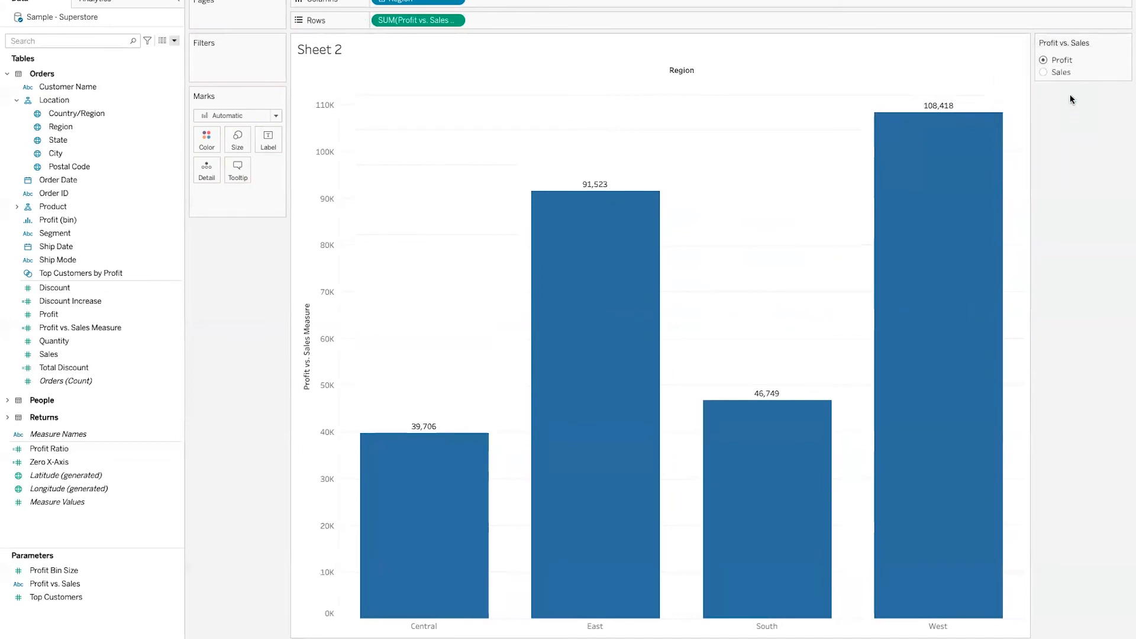
click(1045, 70)
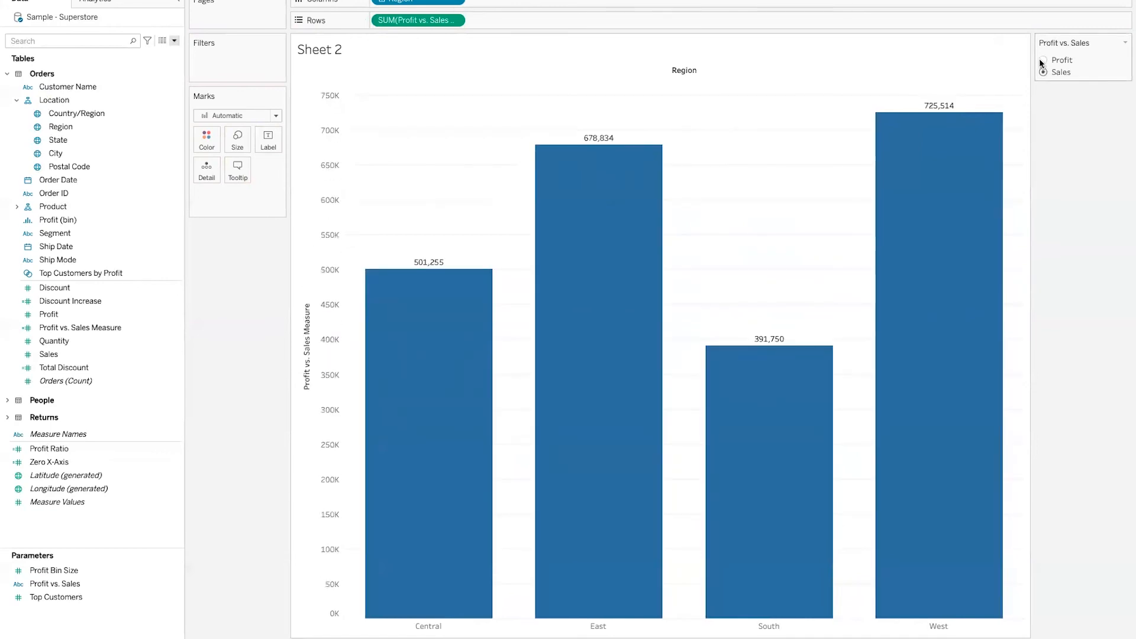
click(1041, 59)
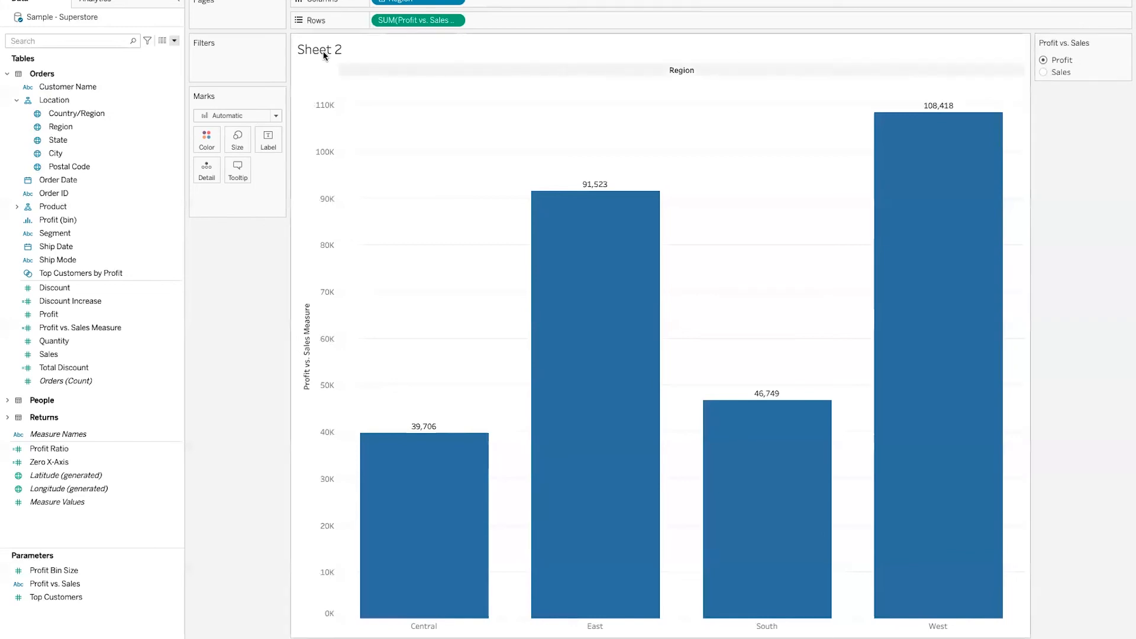
Replace the sheet name placeholder in the chart title with the text "Region vs.".
double_click(351, 49)
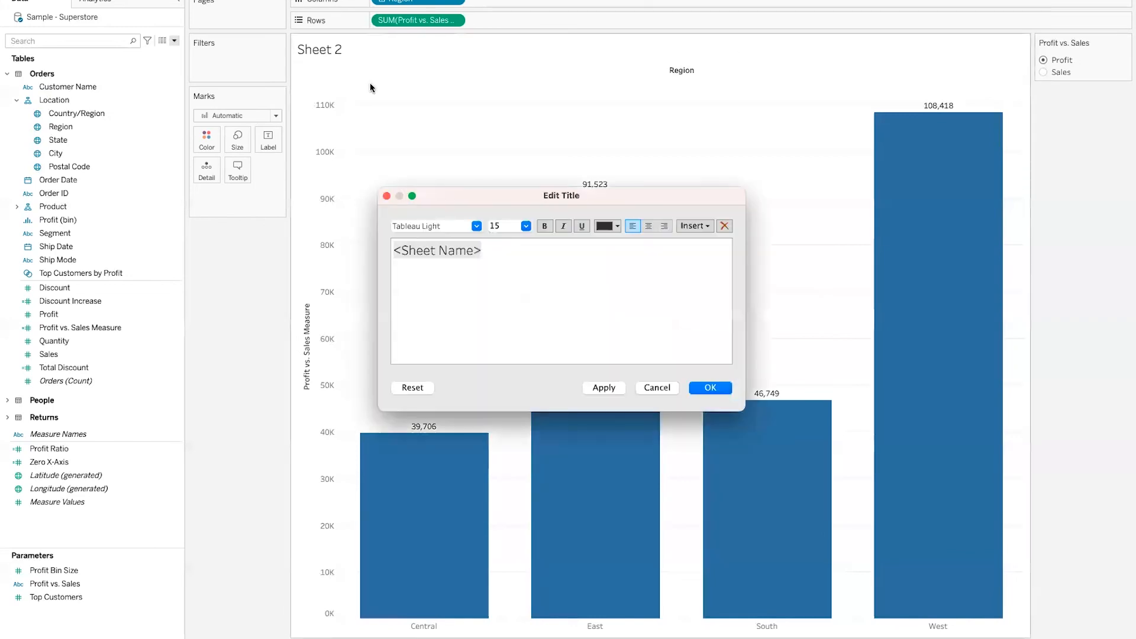
drag(503, 249, 420, 243)
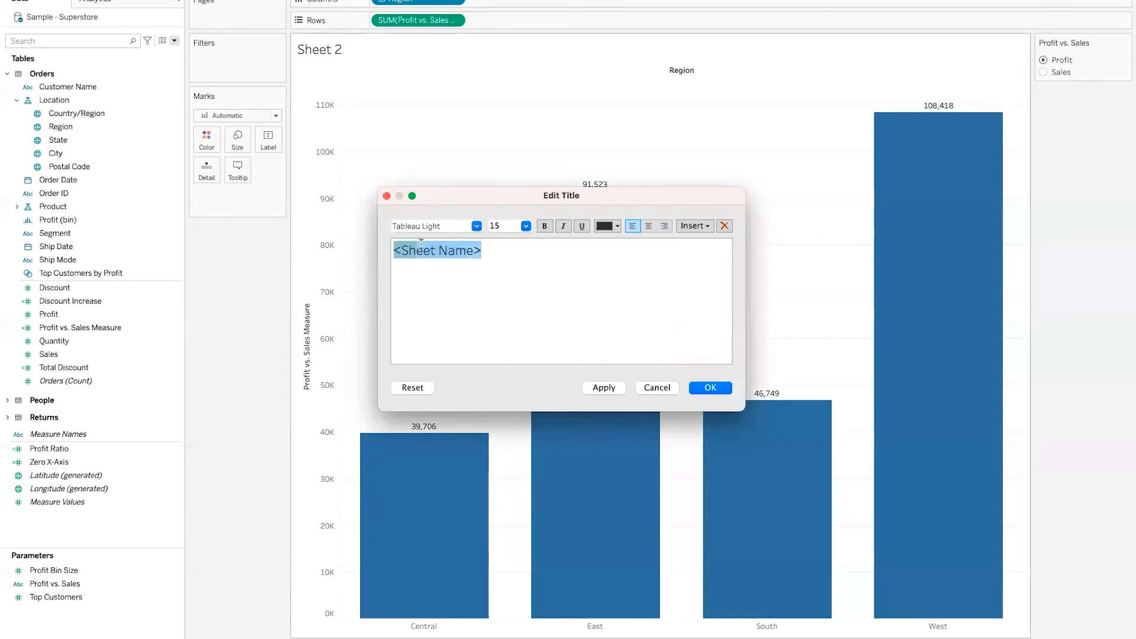
drag(501, 251, 400, 247)
text(r)
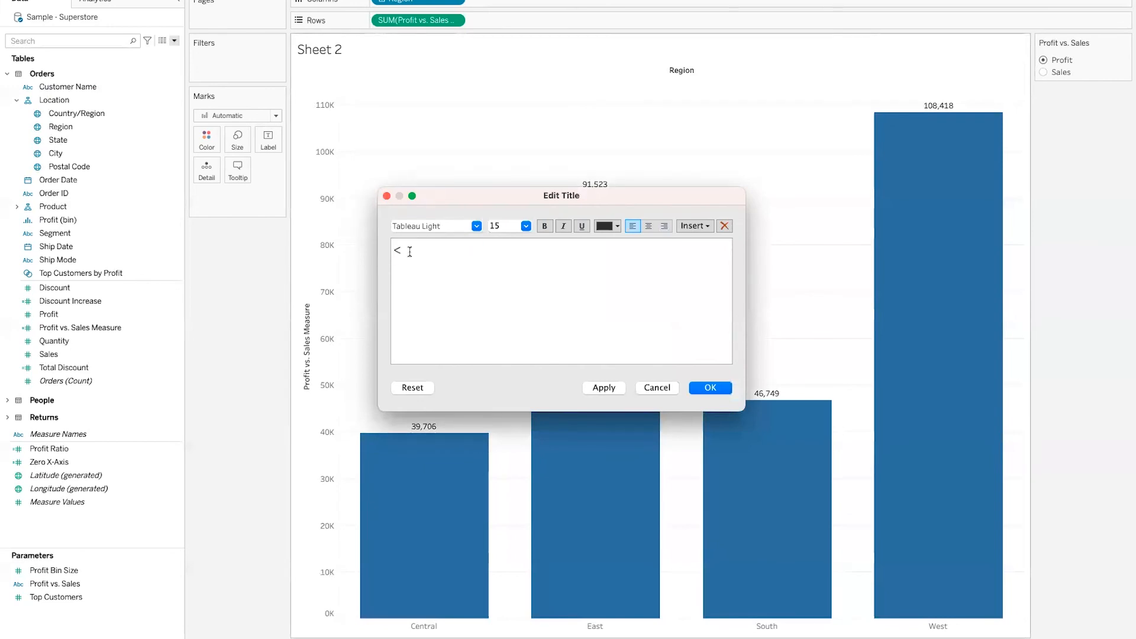
key(BackSpace)
text(Region vs.)
Insert the Profit vs. Sales parameter after "Region vs." in the title and apply the title.
click(694, 226)
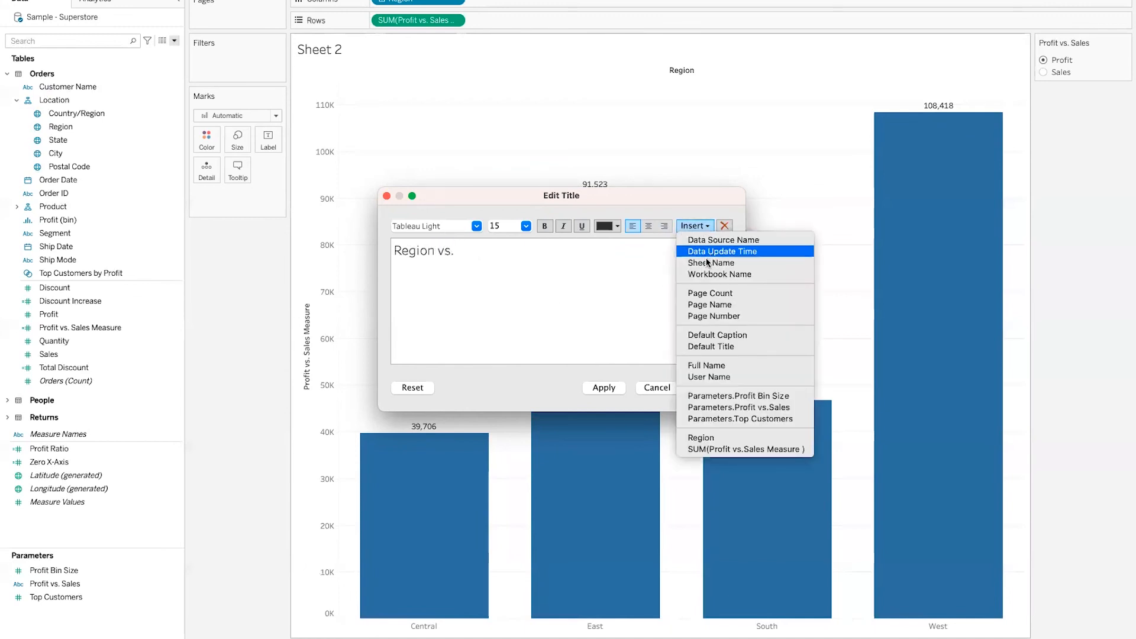
click(738, 408)
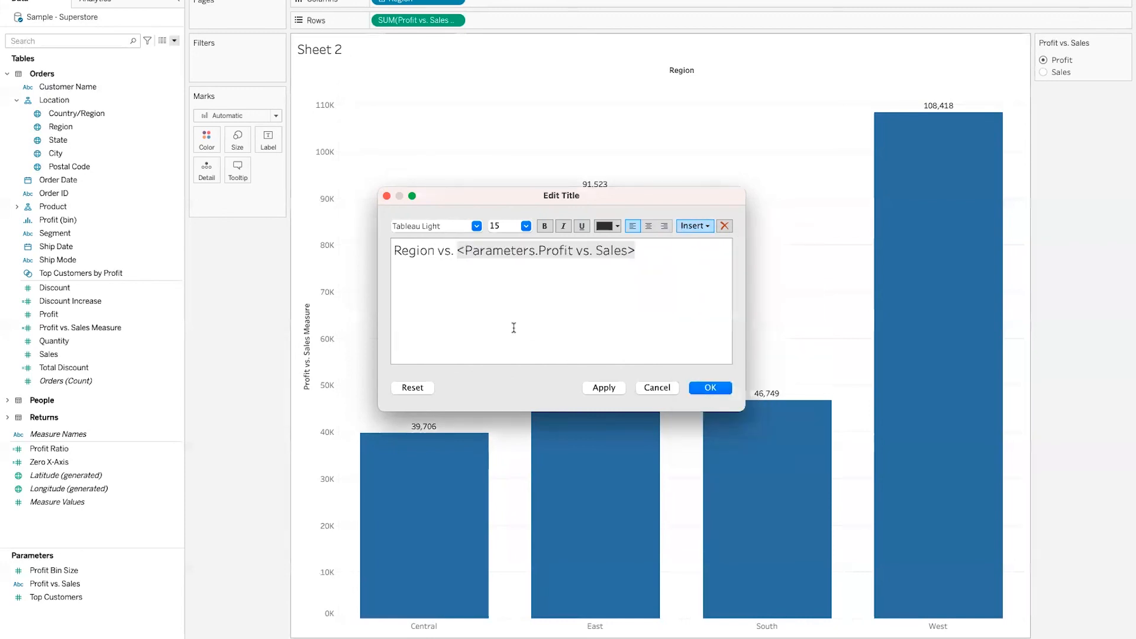
click(708, 388)
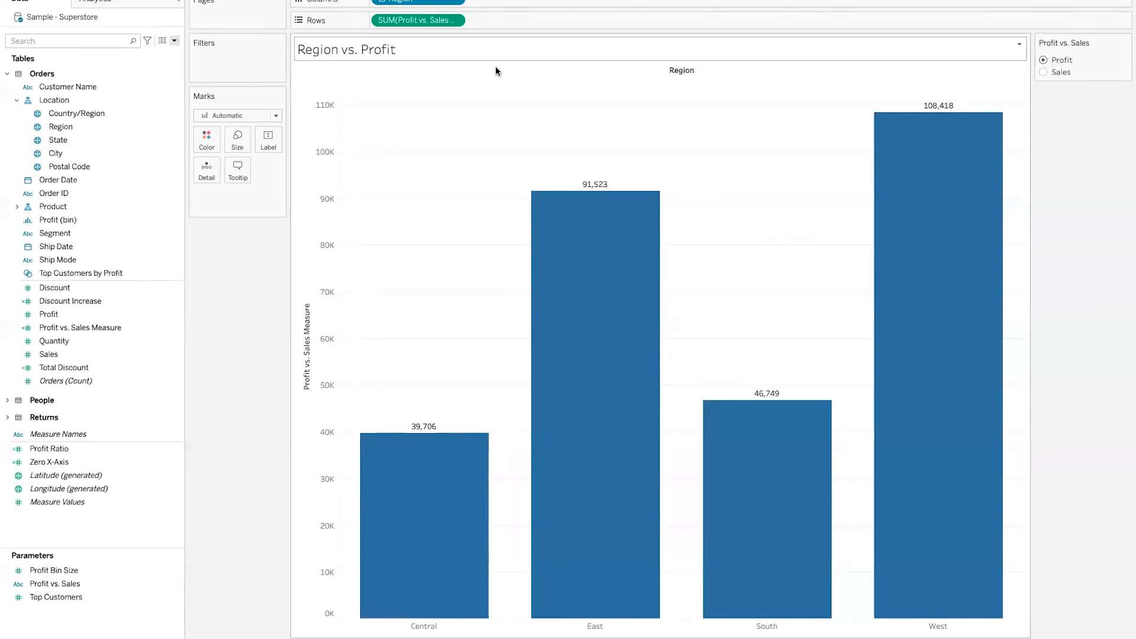
Switch the Profit vs. Sales parameter to Sales and hide the Region field label for columns above the chart.
click(1043, 73)
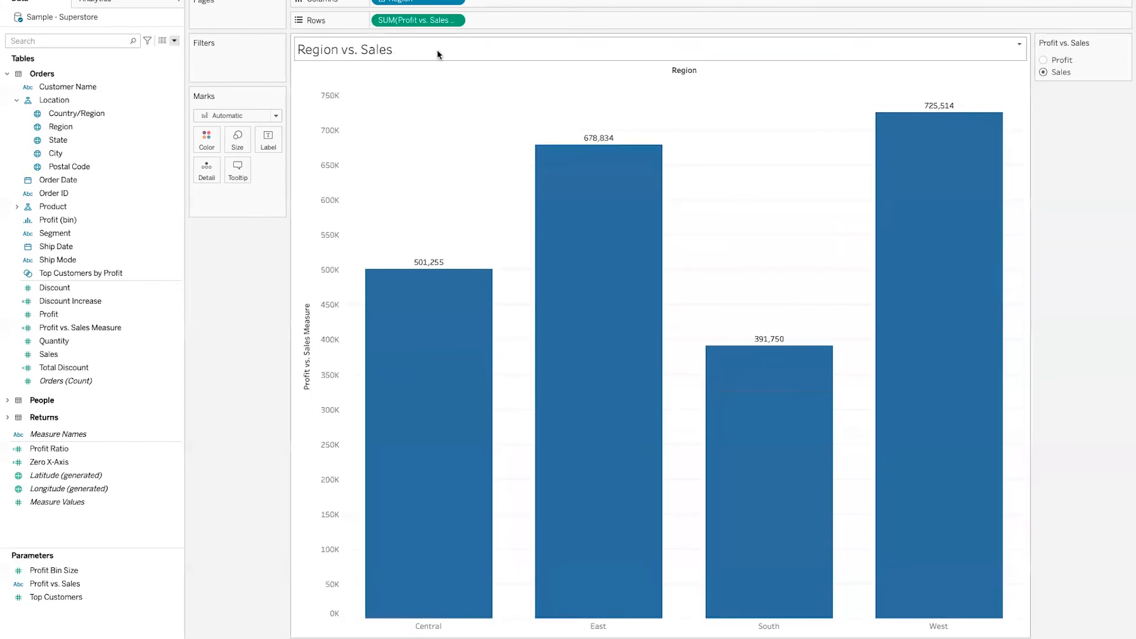
right_click(687, 71)
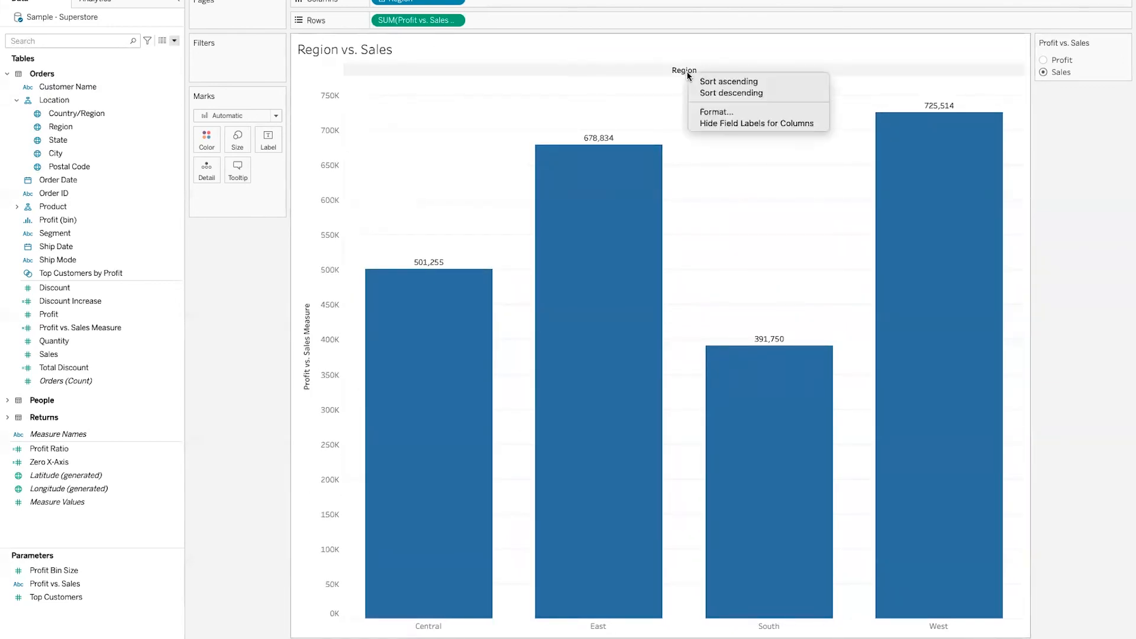
click(762, 122)
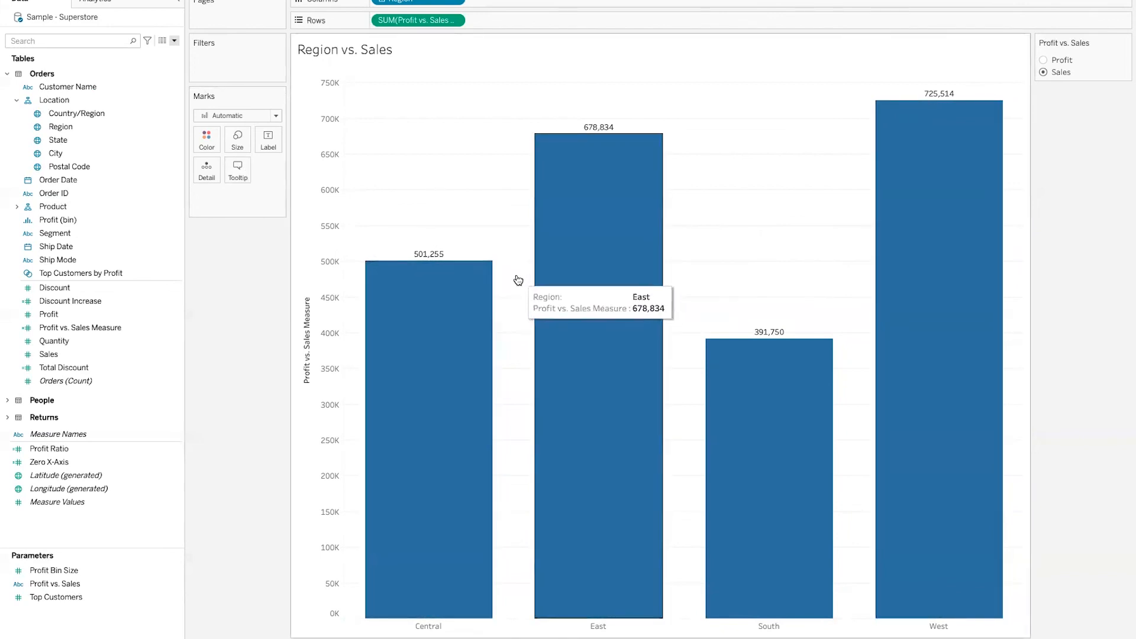
Test the dynamic title and bars by switching the parameter to Profit, to Sales and back to Profit.
click(1043, 60)
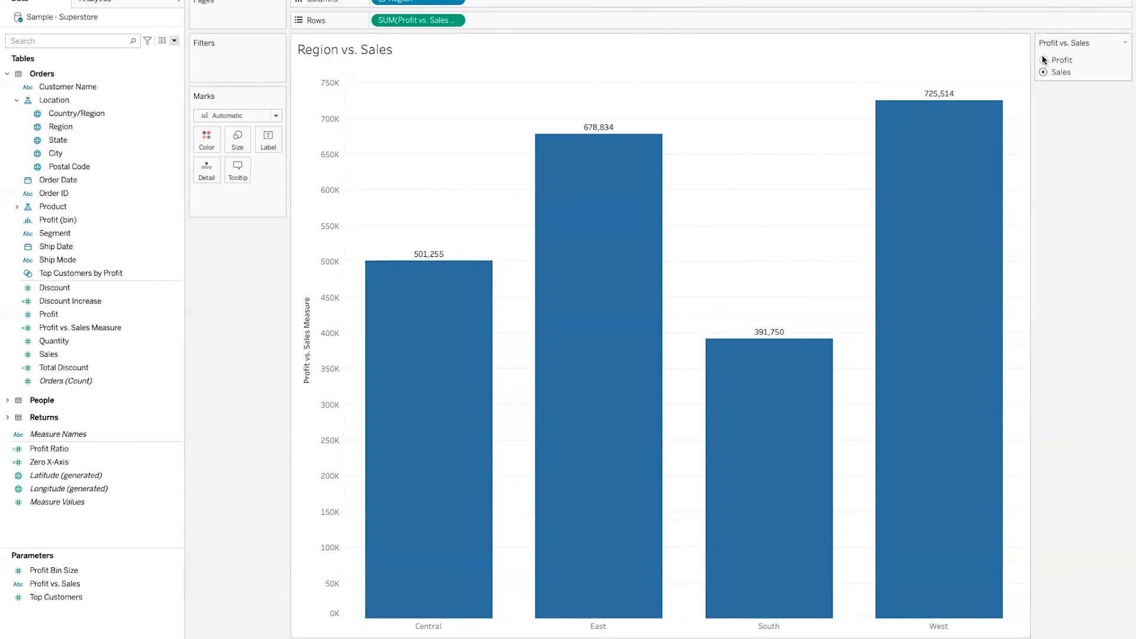
click(1044, 72)
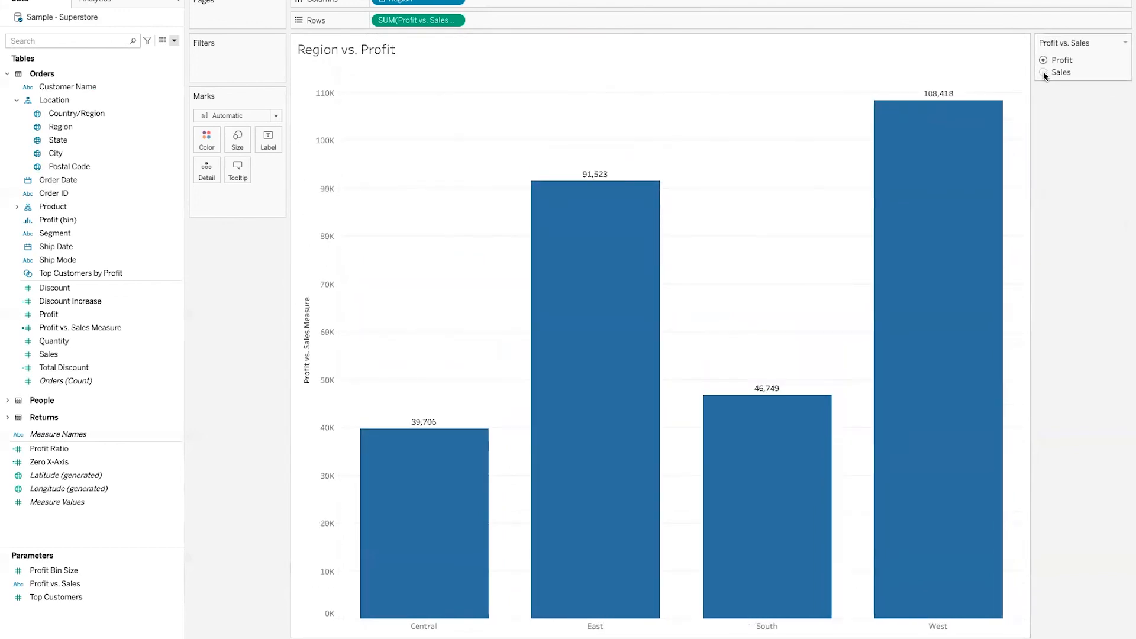
click(1043, 59)
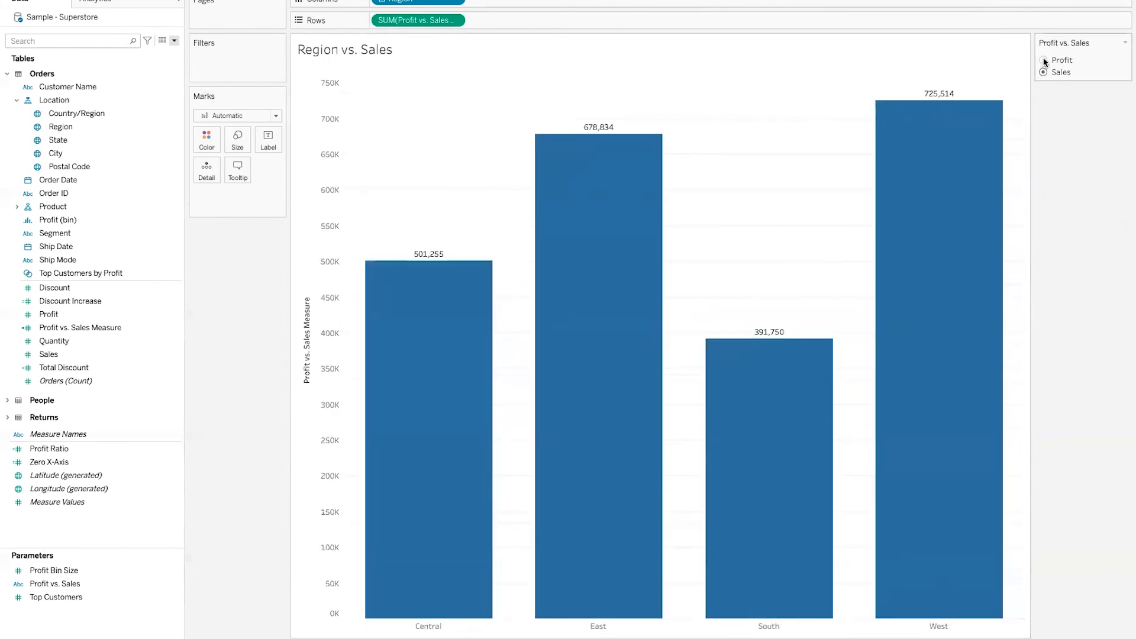